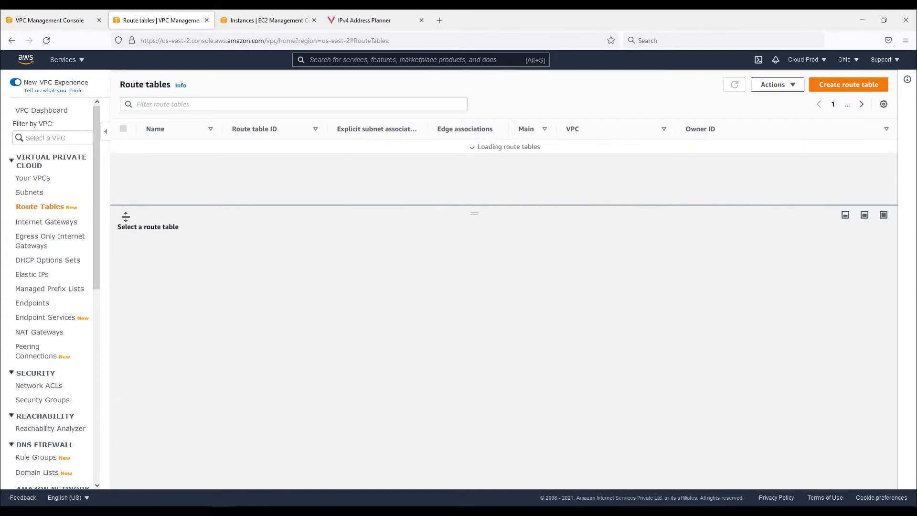
Step: Examine the routes of the MNGT-Public-RT route table, including its internet gateway target
left_click(173, 178)
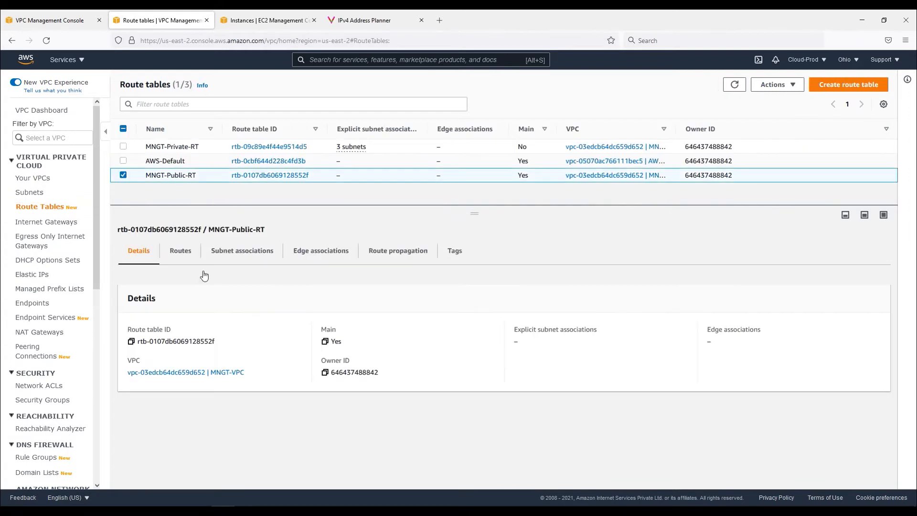
left_click(180, 253)
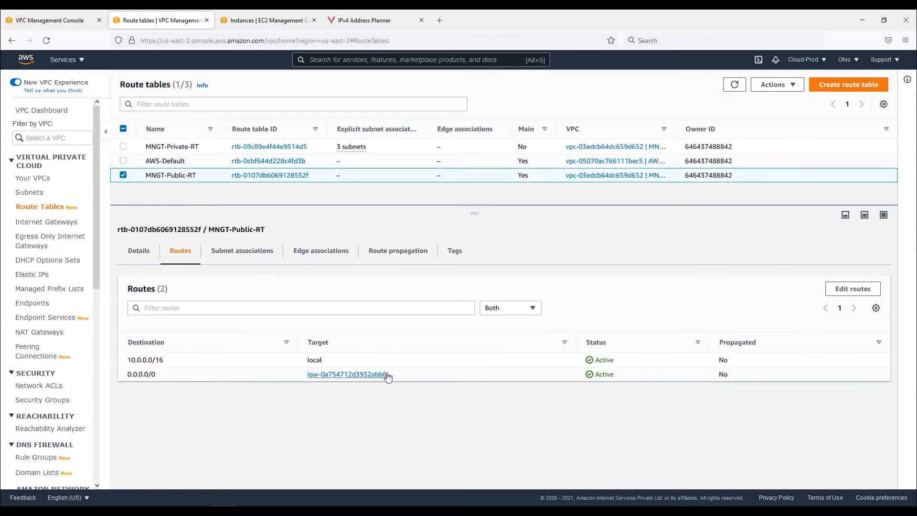
left_click_drag(388, 375, 307, 374)
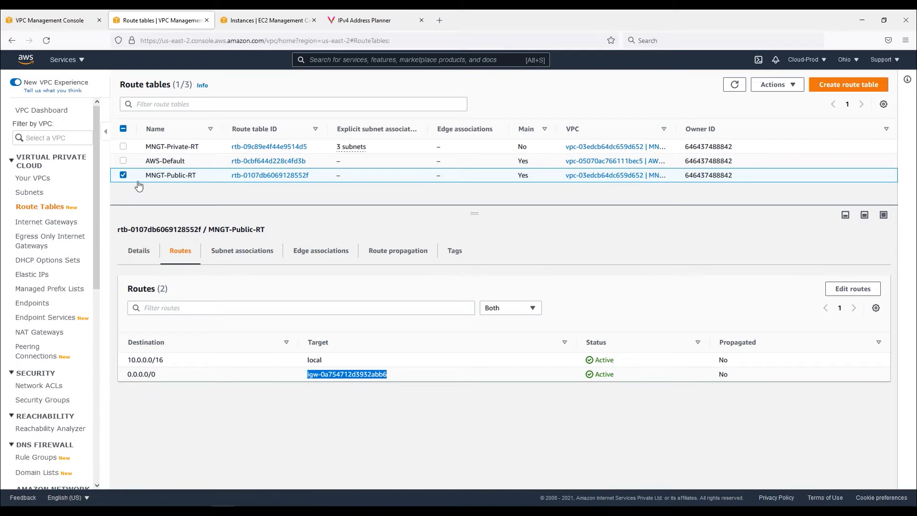
Step: Review the routes and subnet associations of MNGT-Private-RT, and check the VPC's NAT gateways
left_click(165, 146)
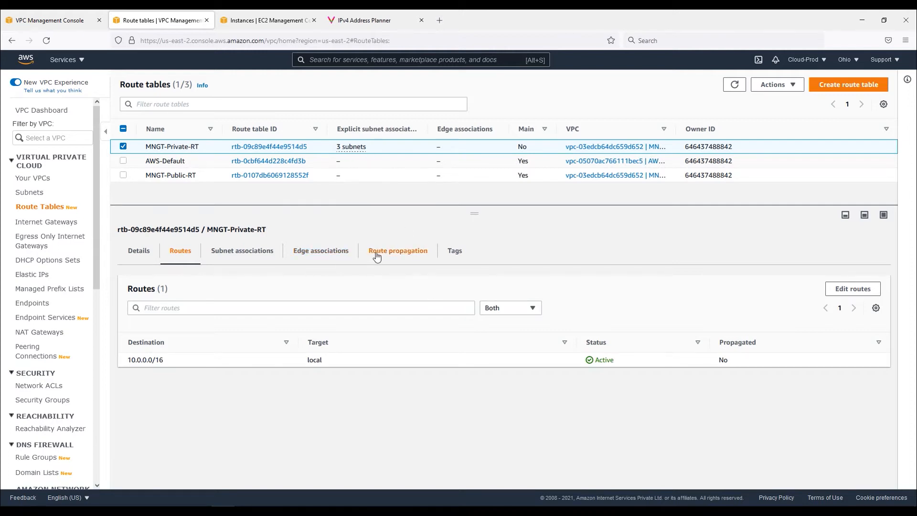
left_click(261, 260)
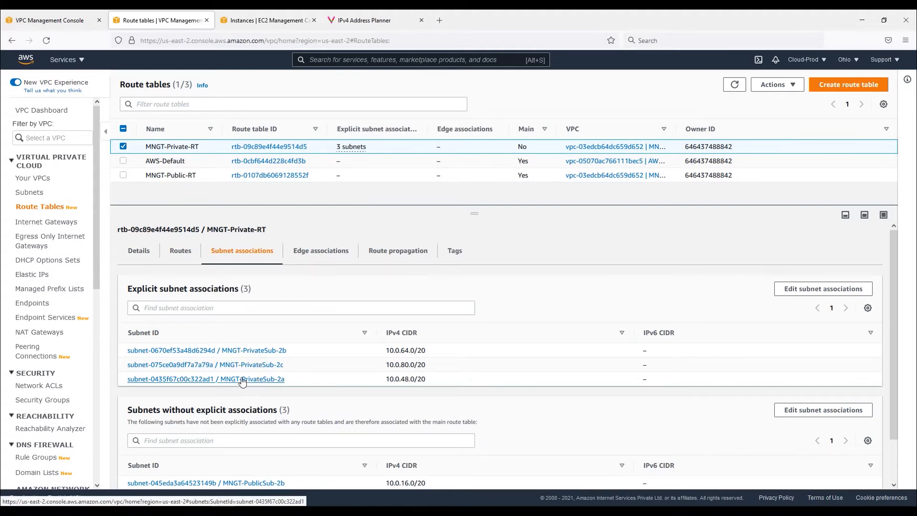
left_click(41, 333)
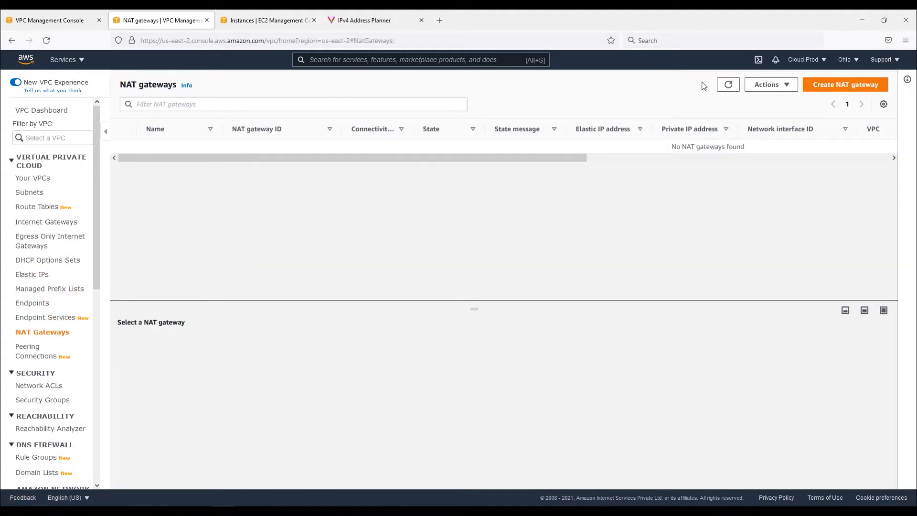
Step: Start launching a new EC2 instance from the 64-bit (x86) Amazon Linux 2 AMI with the t2.micro type
left_click(271, 22)
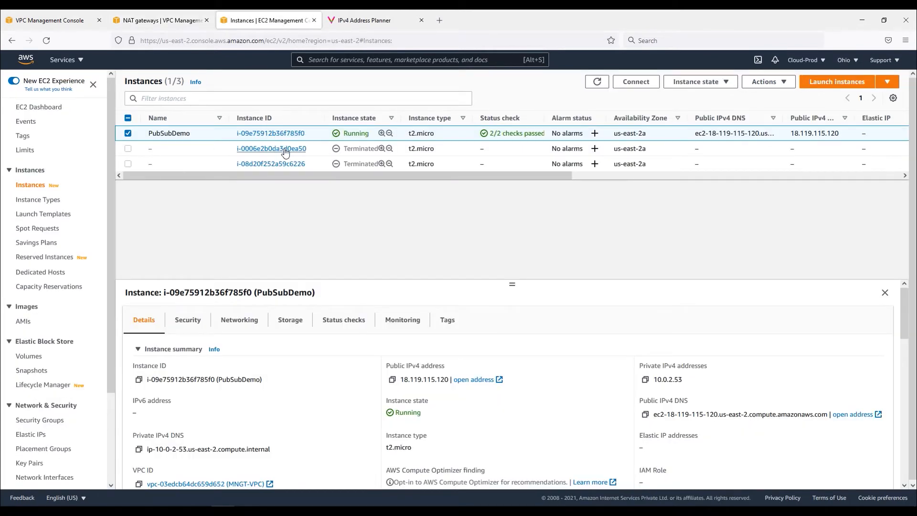
left_click(822, 90)
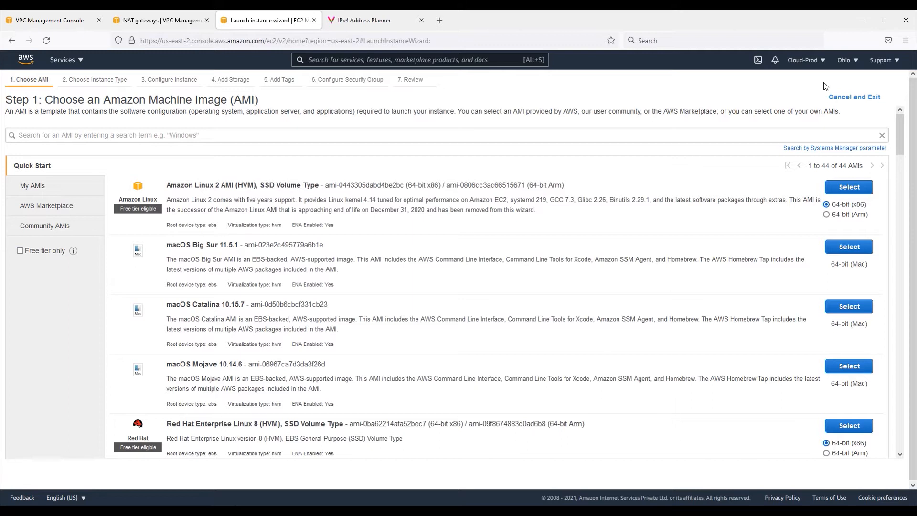
left_click(850, 188)
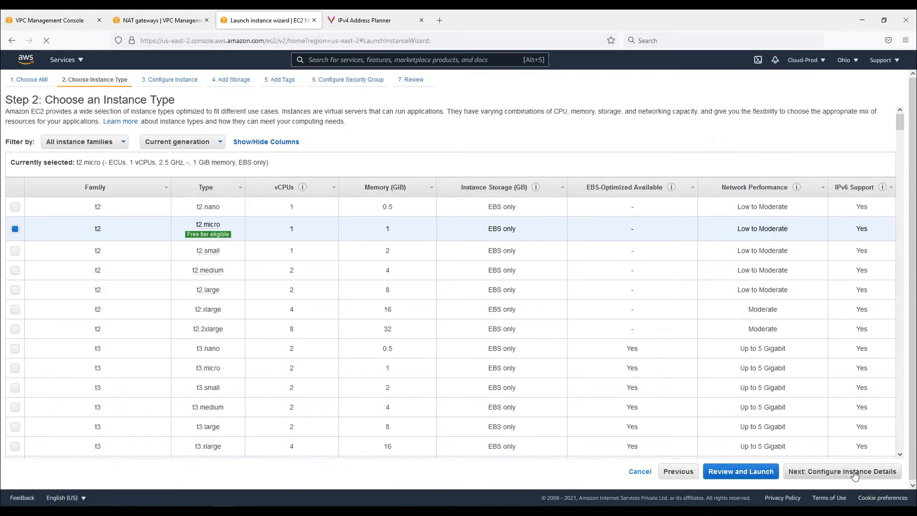
left_click(855, 474)
Step: Place the instance in MNGT-VPC and subnet MNGT-PrivateSub-2a, keeping public IP auto-assignment at the subnet setting (Disable)
left_click(301, 178)
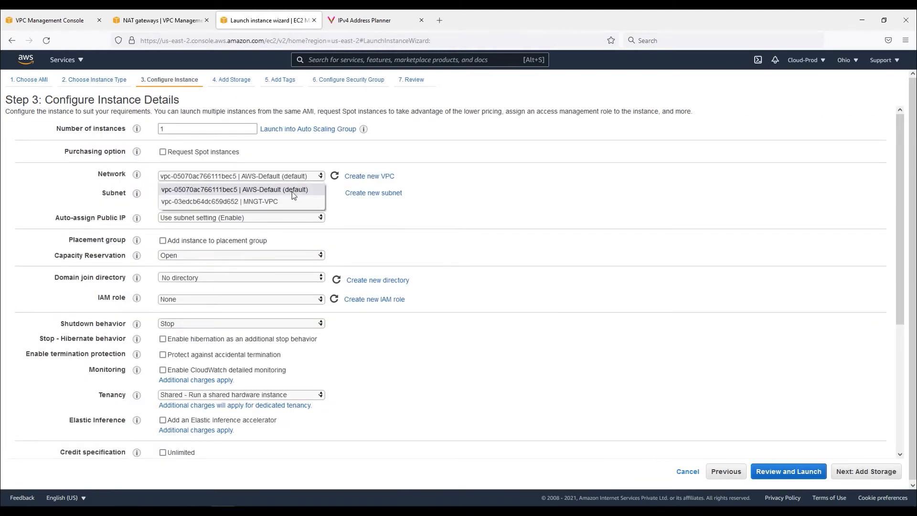
left_click(269, 202)
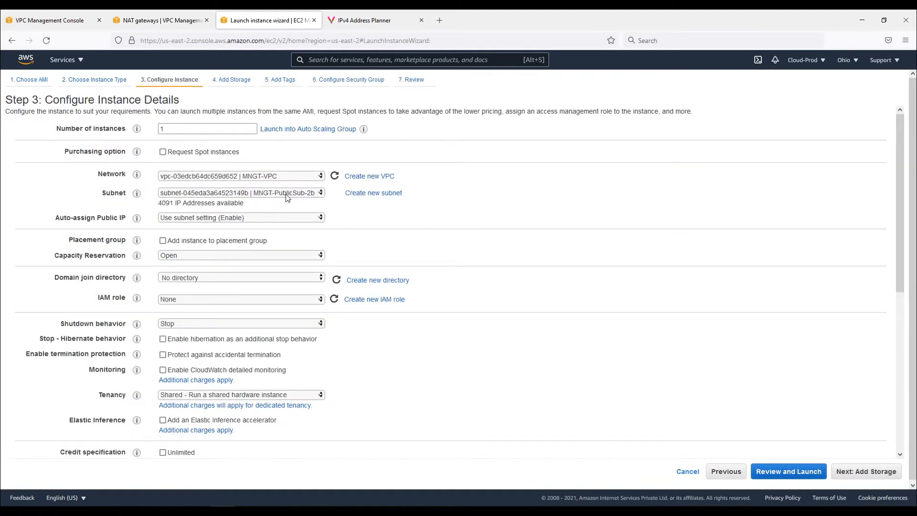
left_click(286, 194)
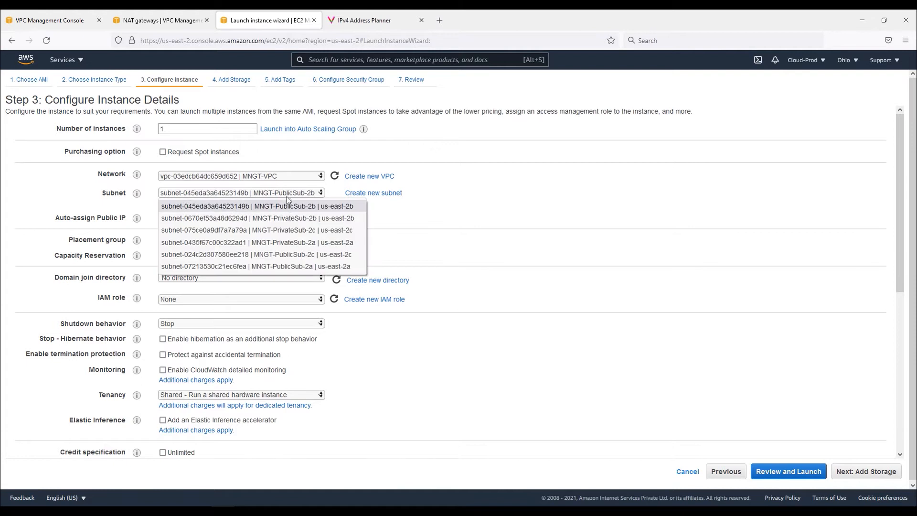
left_click(300, 243)
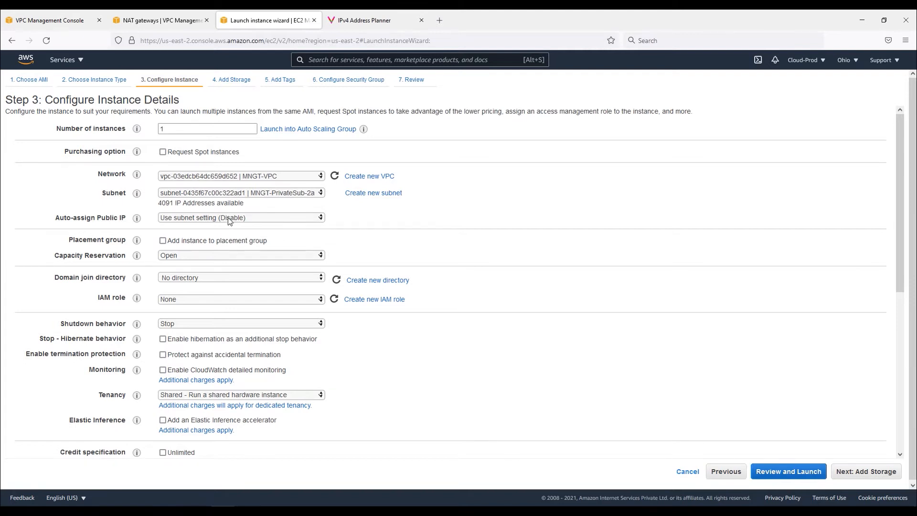
left_click(205, 219)
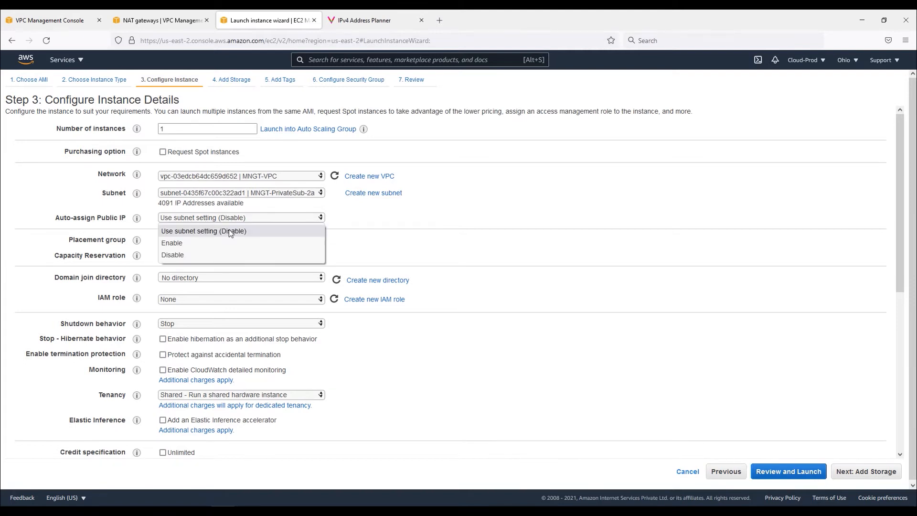
left_click(418, 210)
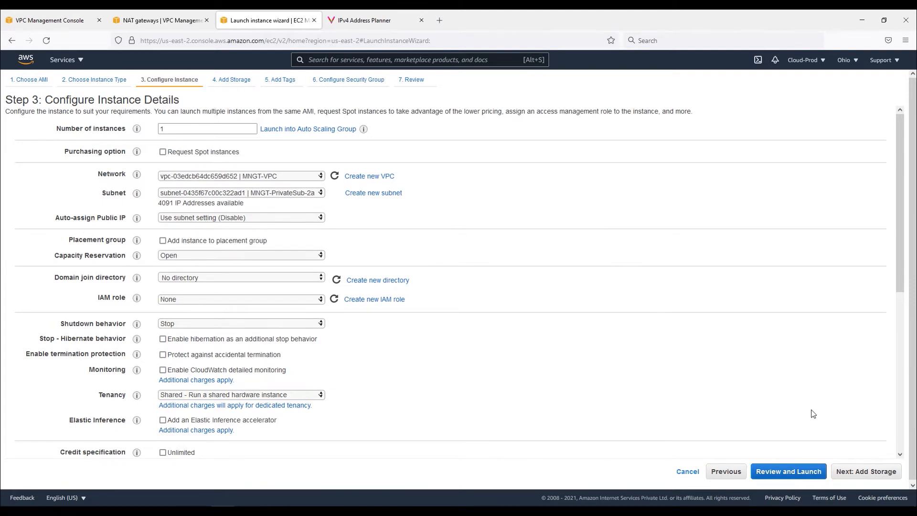
Step: Accept the default storage and add a tag with key Name and value "PrivateSub demo"
left_click(857, 472)
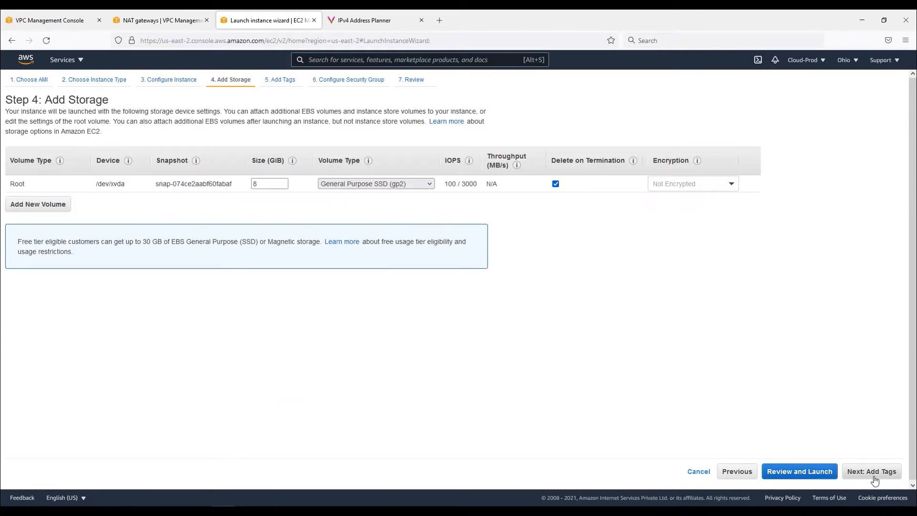
left_click(872, 475)
left_click(28, 244)
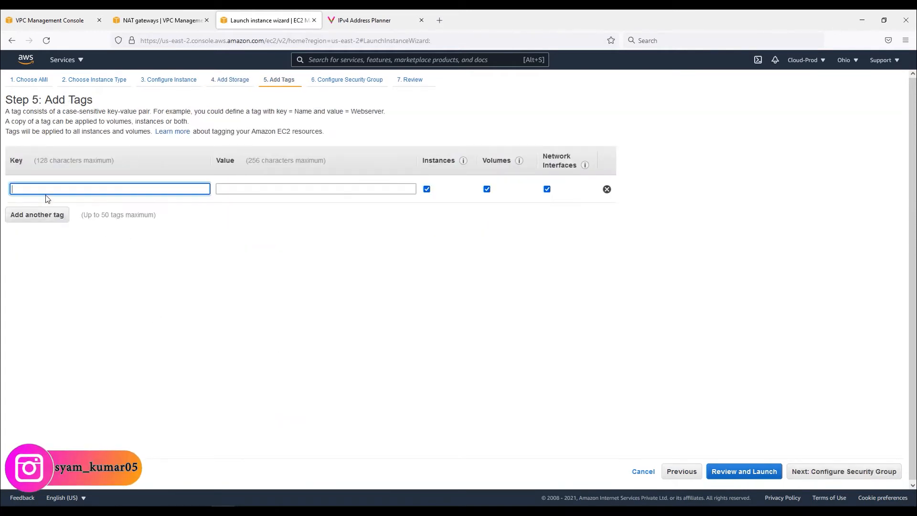
type("Name")
key("Tab")
type("Prib")
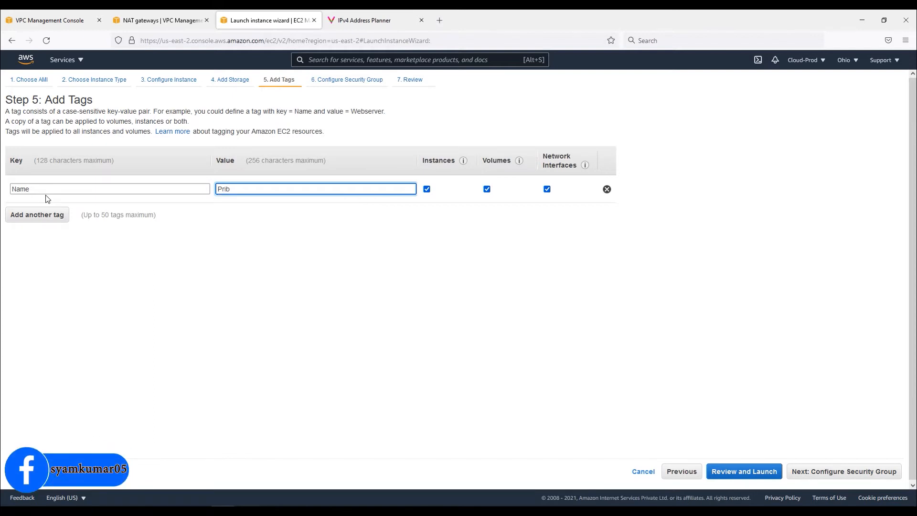
key("BackSpace")
type("vateS")
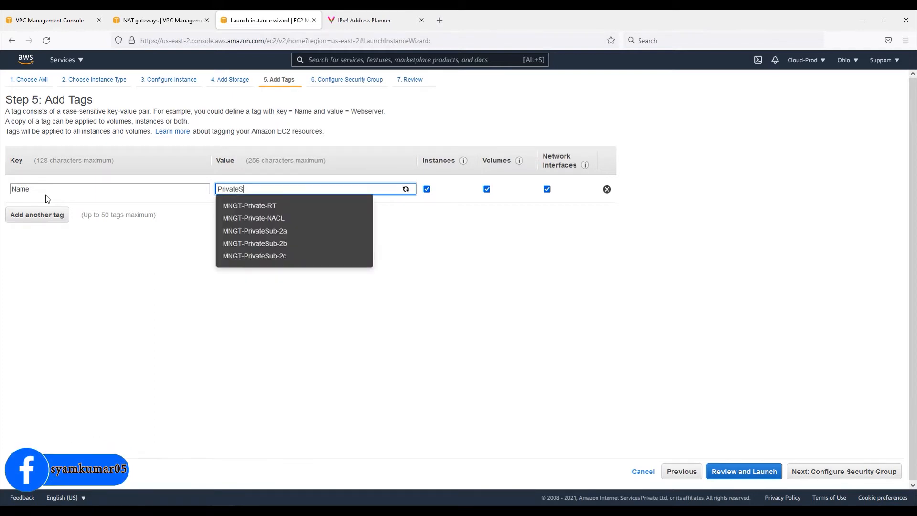
type("ub demo")
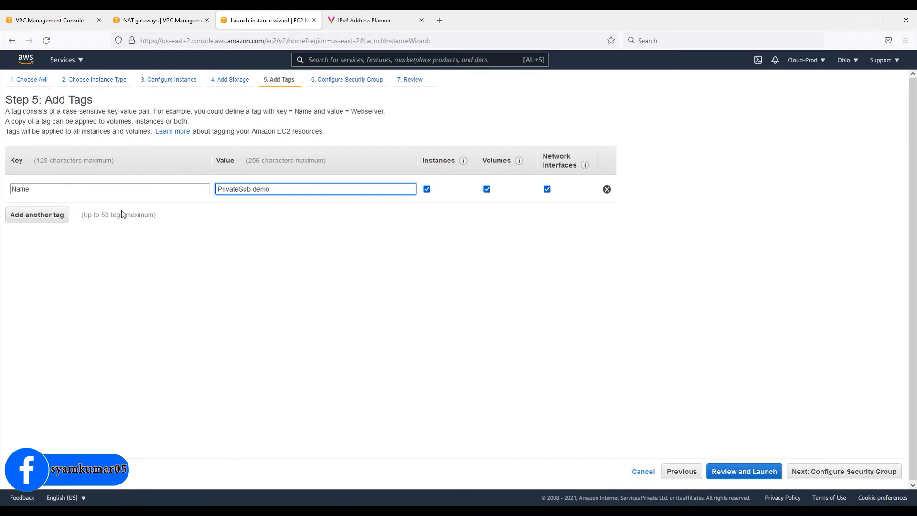
Step: Assign the existing FullAccess security group to the instance and proceed to the launch review
left_click(818, 470)
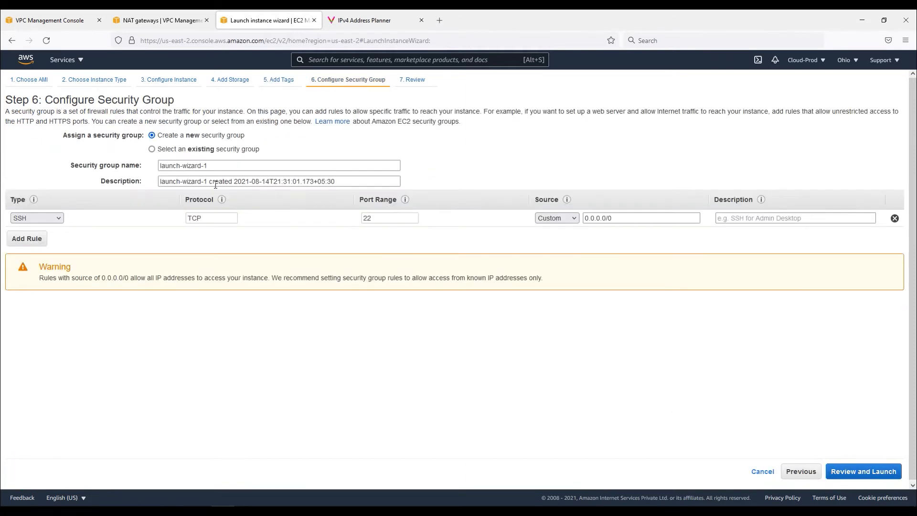
left_click(165, 150)
left_click(343, 201)
left_click(875, 471)
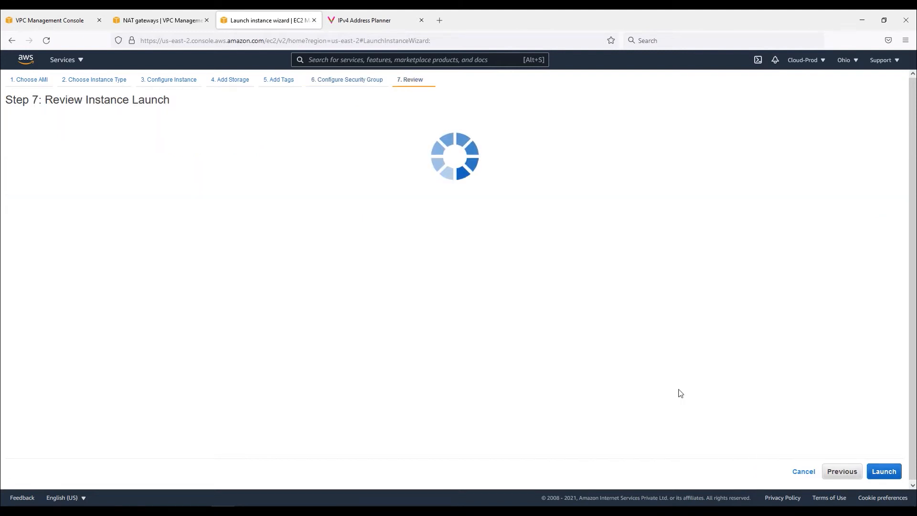
Step: Launch the instance with the existing git-key key pair, acknowledging access to the private key, and return to the instances list
left_click(889, 474)
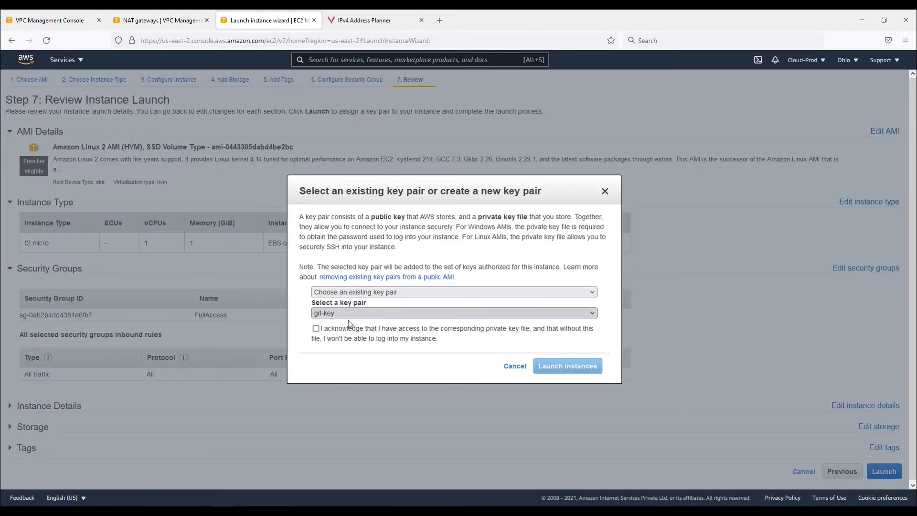
left_click(327, 331)
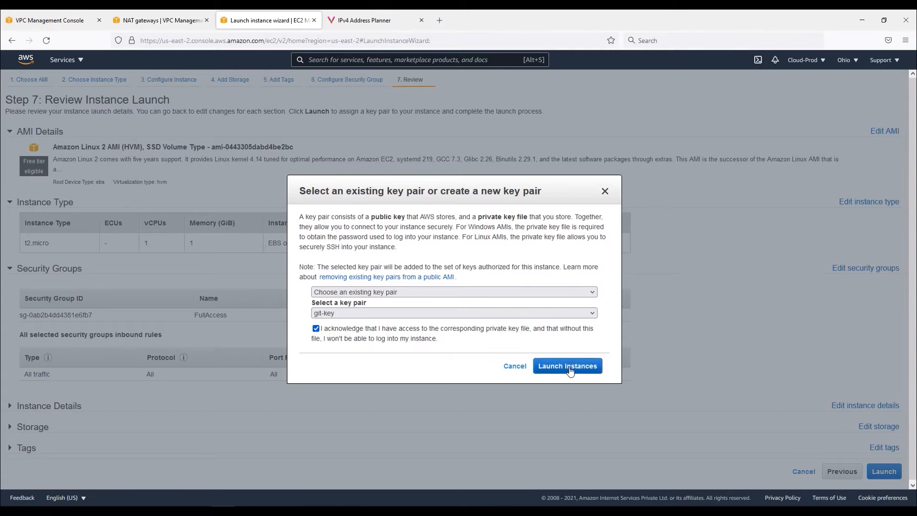
left_click(568, 366)
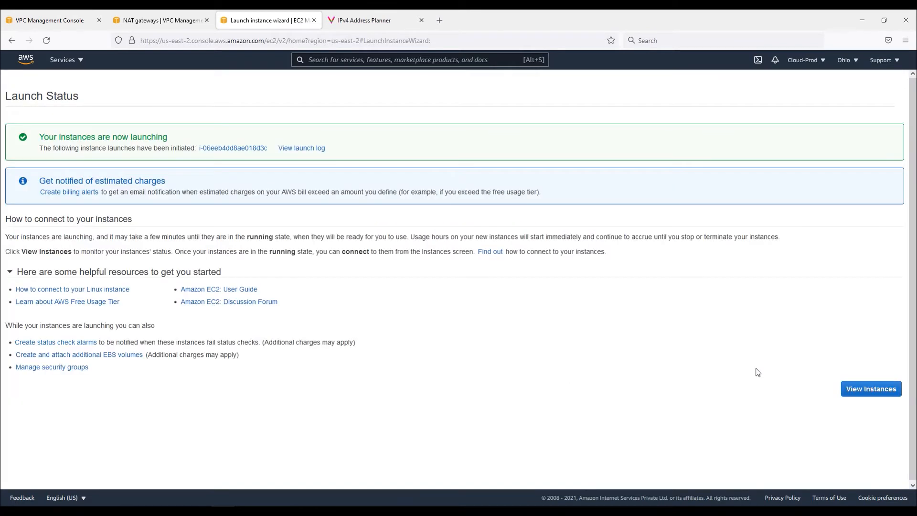
left_click(863, 398)
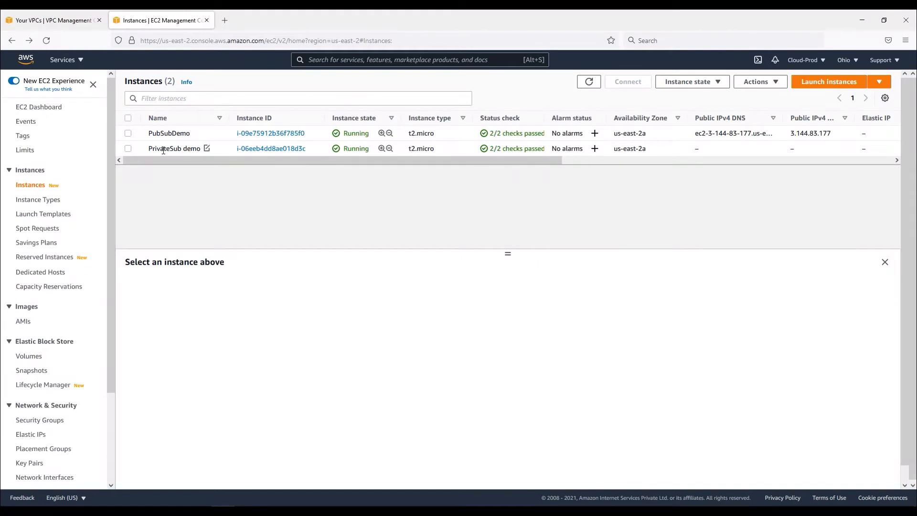
Step: Check the public and private IPv4 address details of the PrivateSub demo instance
left_click(163, 150)
left_click_drag(508, 254, 508, 198)
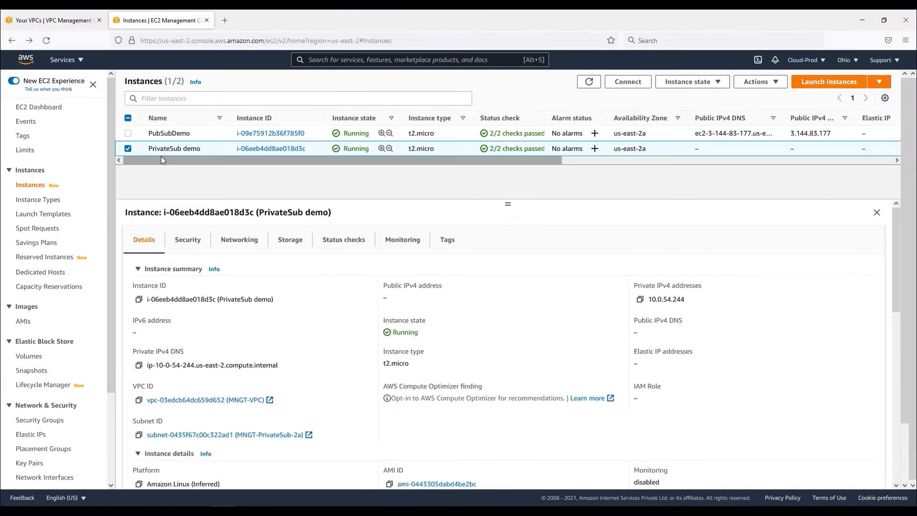
left_click_drag(383, 285, 465, 300)
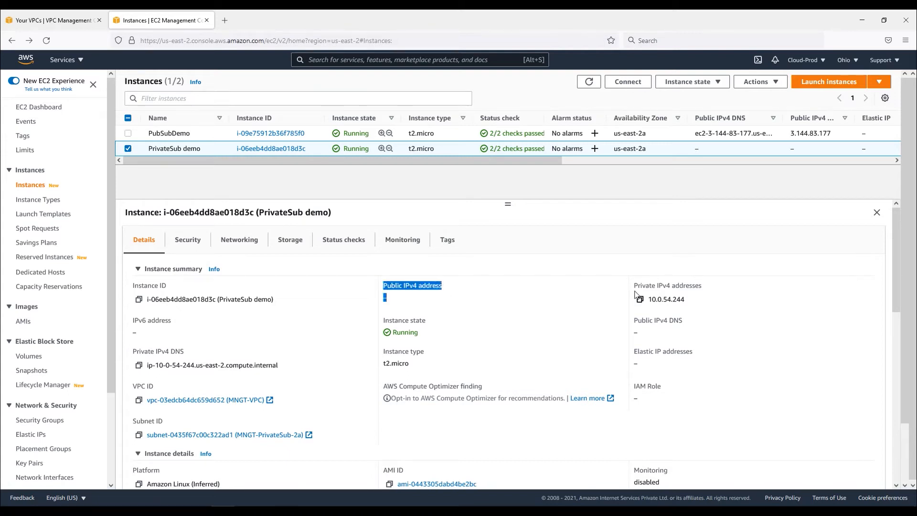
left_click_drag(696, 302, 649, 299)
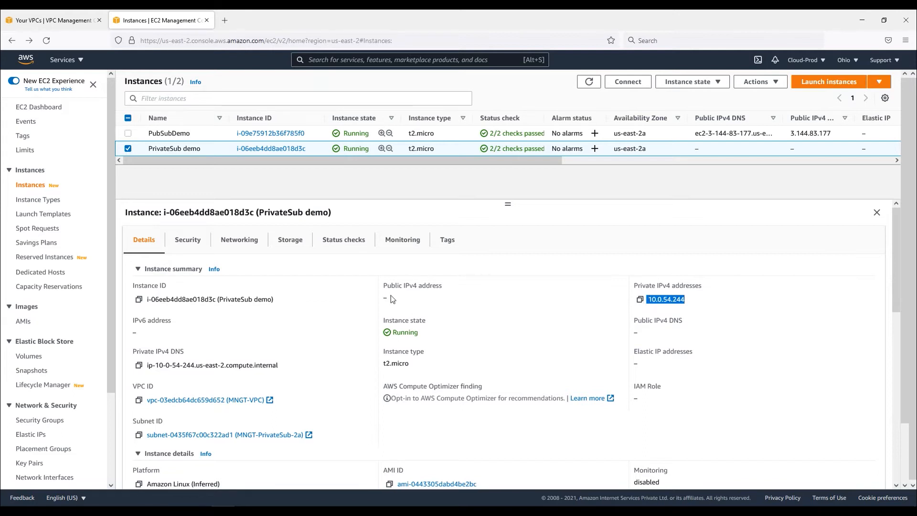
left_click_drag(383, 297, 419, 299)
Step: Check the public and private IPv4 address details of the PubSubDemo instance
left_click(162, 132)
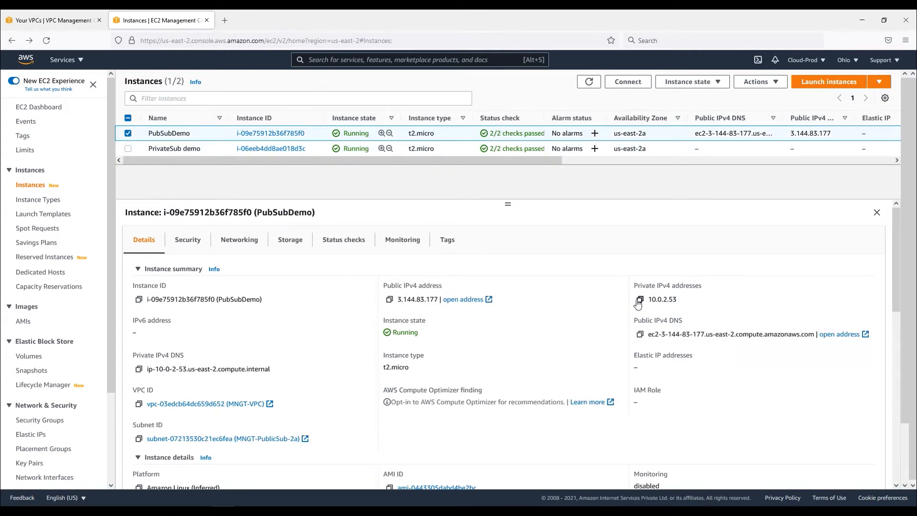
left_click(696, 298)
left_click_drag(678, 300, 647, 300)
Step: Open the connection options for PubSubDemo and bring up its SSH terminal session, placed clear of the instances list
left_click(636, 84)
left_click(270, 511)
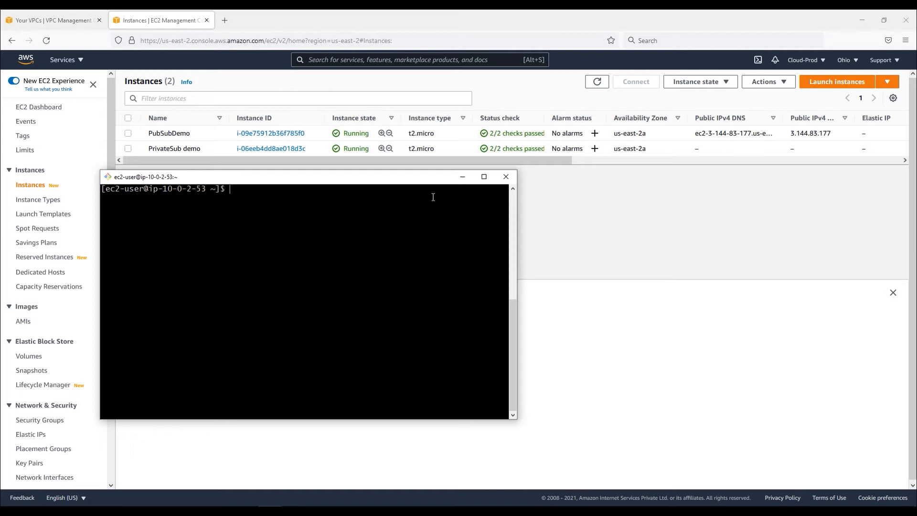
left_click_drag(397, 177, 385, 234)
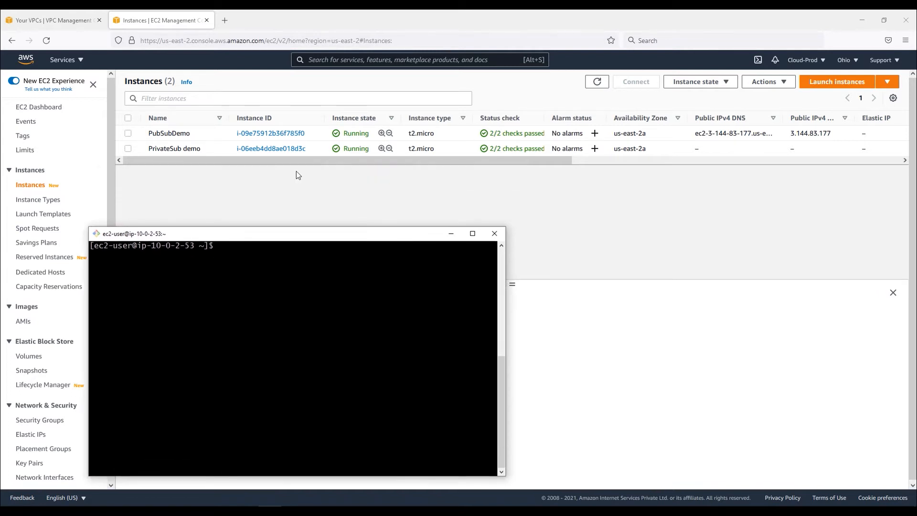
Step: Copy the private IPv4 address of PrivateSub demo, and test internet access from the PubSubDemo terminal with ping 8.8.8.8, stopping it after a few replies
left_click(140, 151)
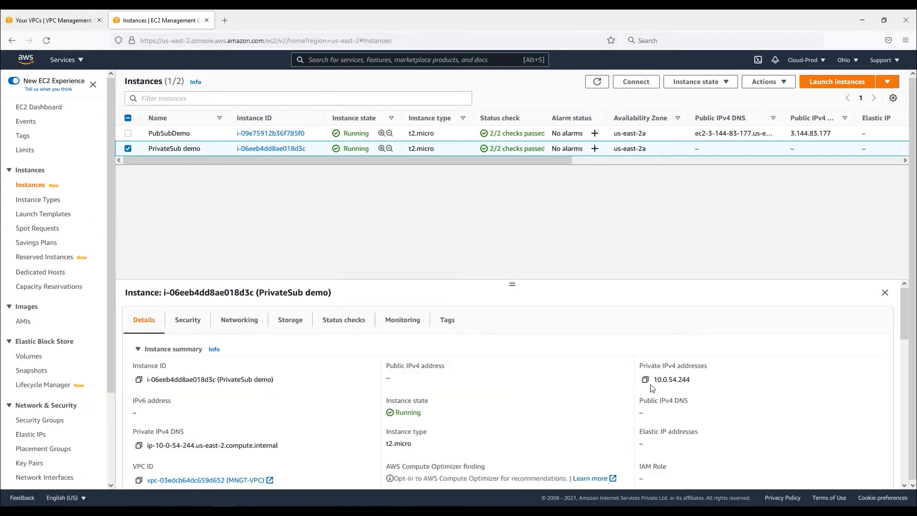
left_click(645, 379)
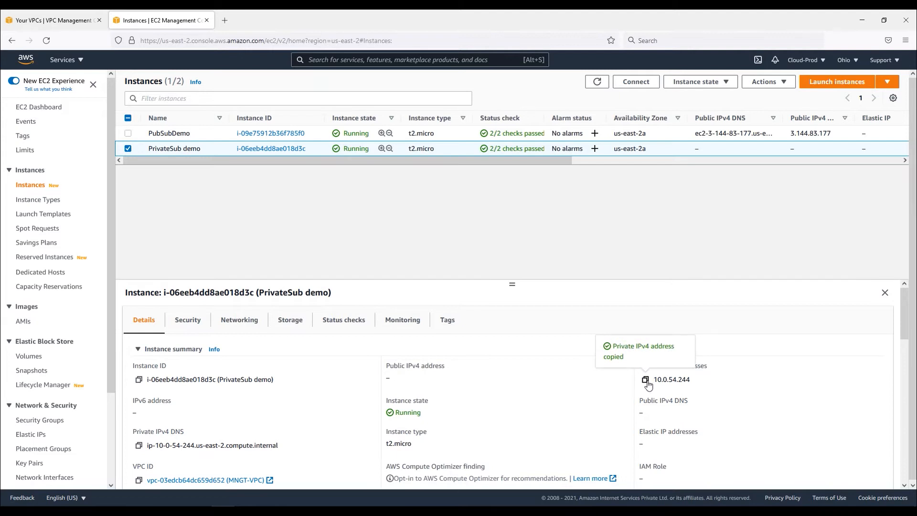
key("alt+Tab")
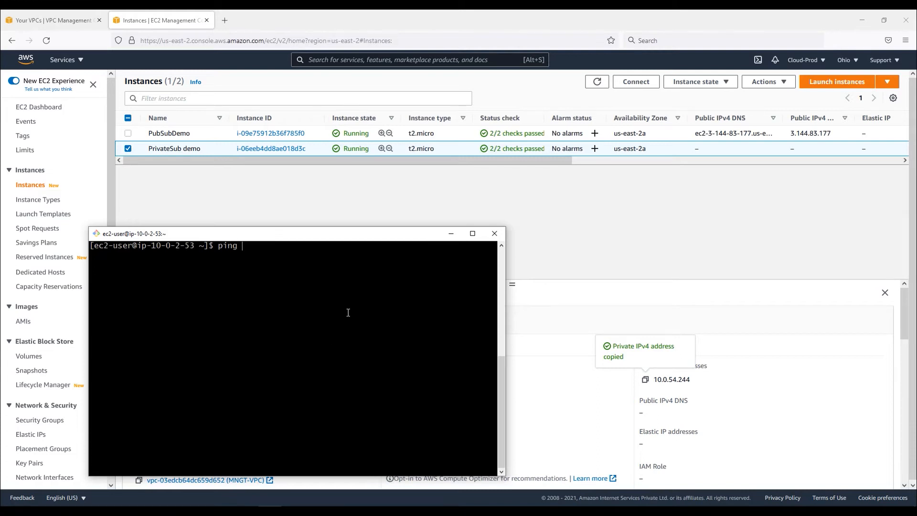
type("ping 8.8.8.8")
key("Return")
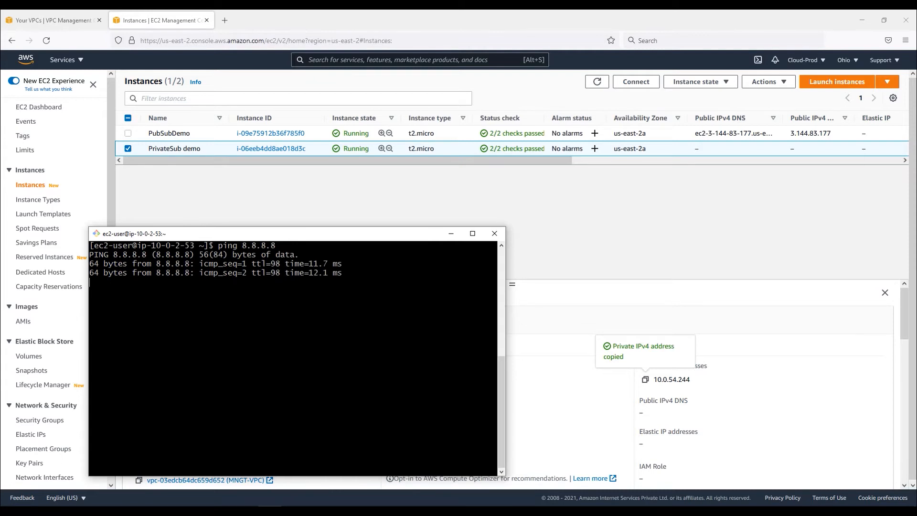
key("ctrl+c")
key("Return")
key("Return")
Step: Ping PrivateSub demo at 10.0.54.244 from the PubSubDemo terminal, stop the ping and minimize the terminal
type("p")
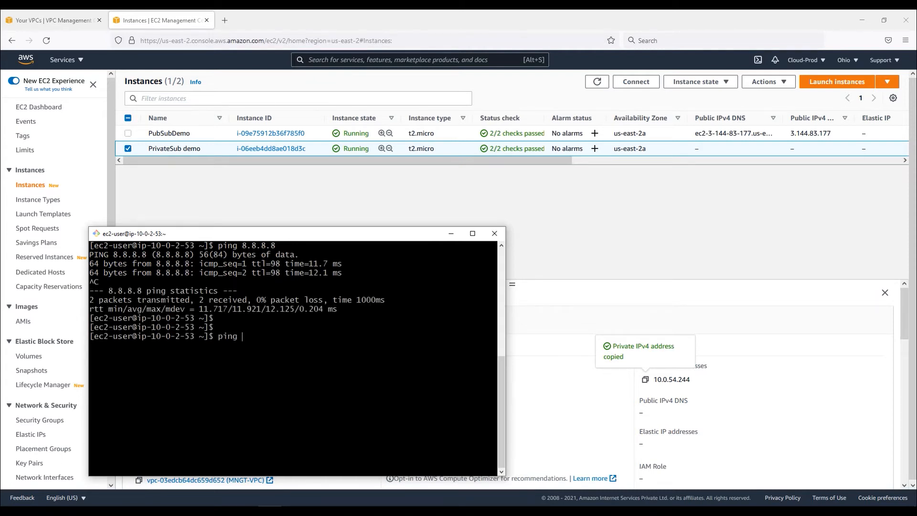
type("ing")
right_click(370, 345)
left_click(408, 381)
left_click_drag(244, 337, 295, 337)
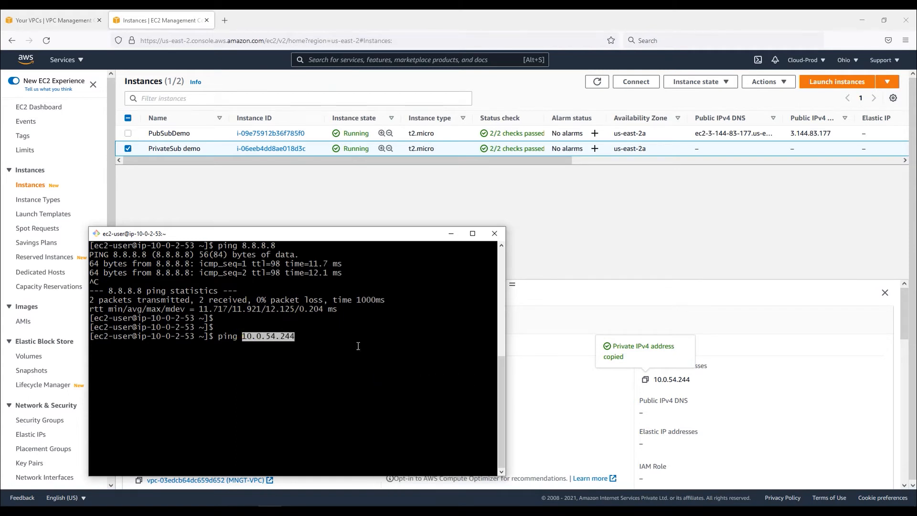
left_click(344, 362)
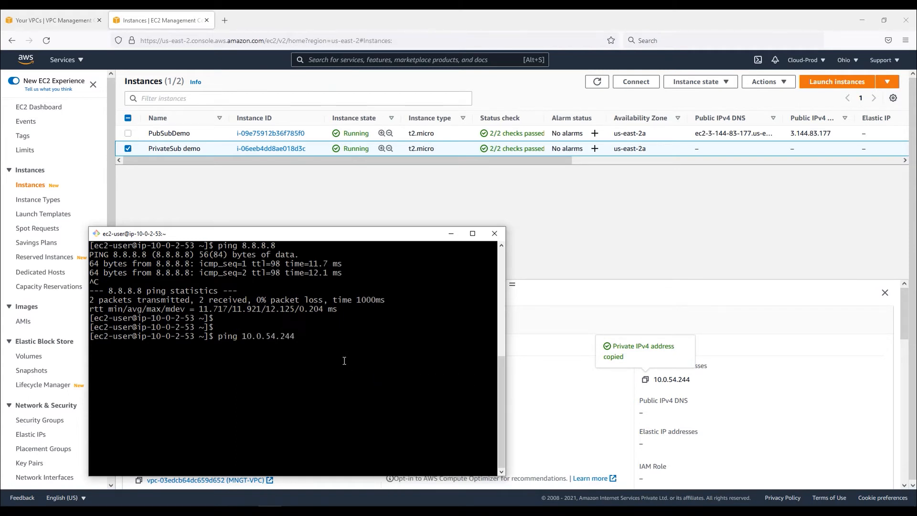
key("Return")
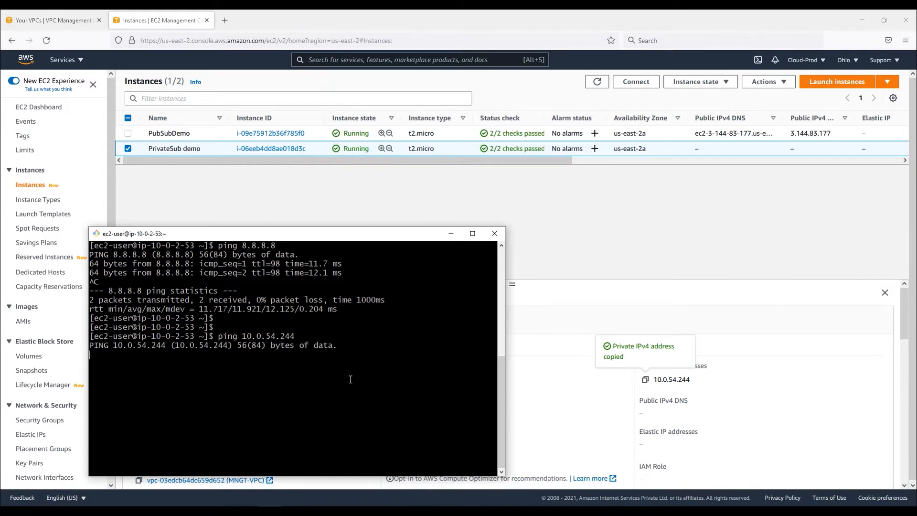
key("ctrl+c")
left_click(451, 233)
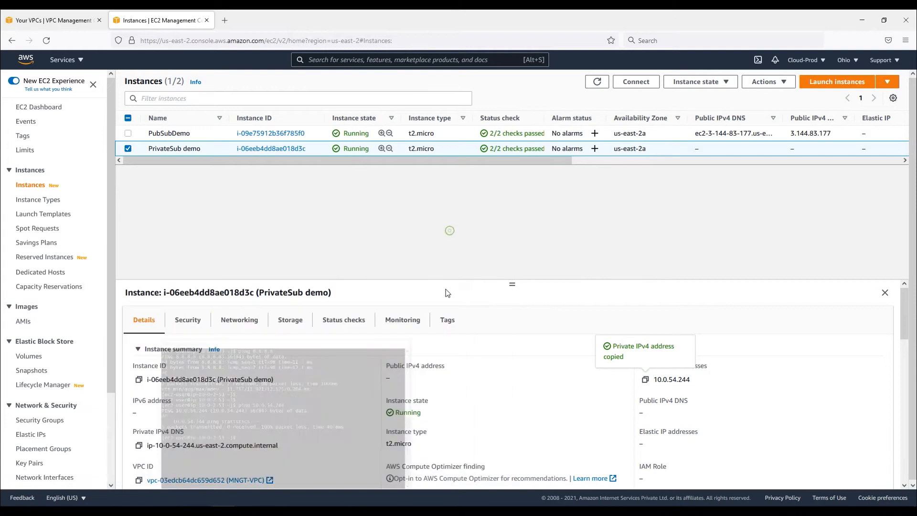
Step: Open the FullAccess security group of PrivateSub demo in a separate browser page and review the instance's inbound and outbound rules
left_click(189, 325)
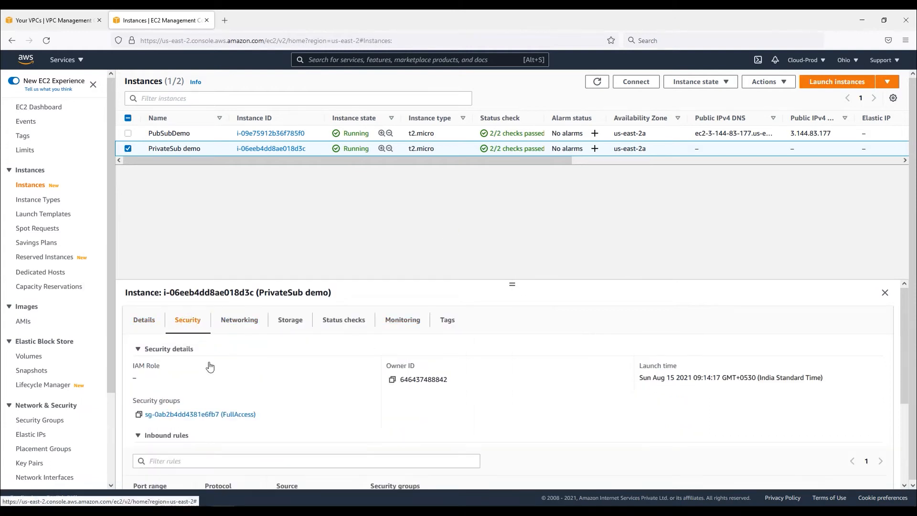
right_click(201, 415)
left_click(238, 267)
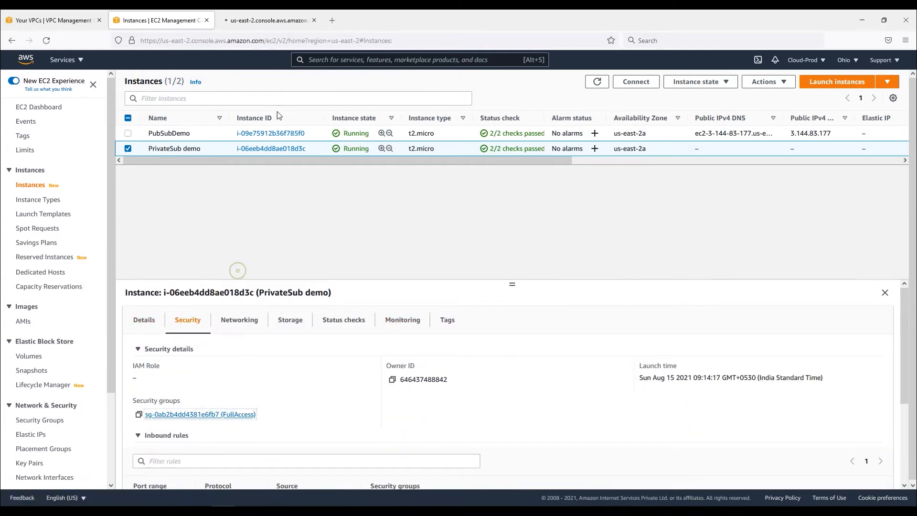
scroll(291, 376, "down", 3)
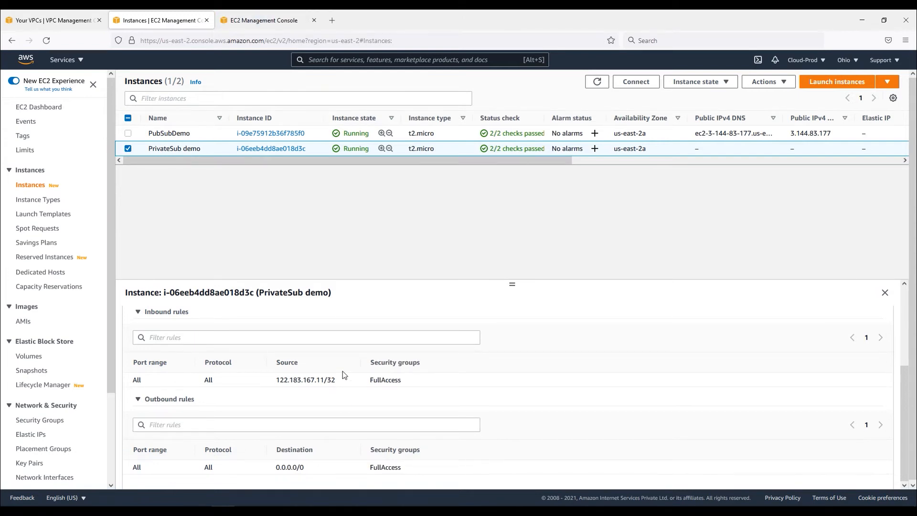
scroll(343, 371, "up", 3)
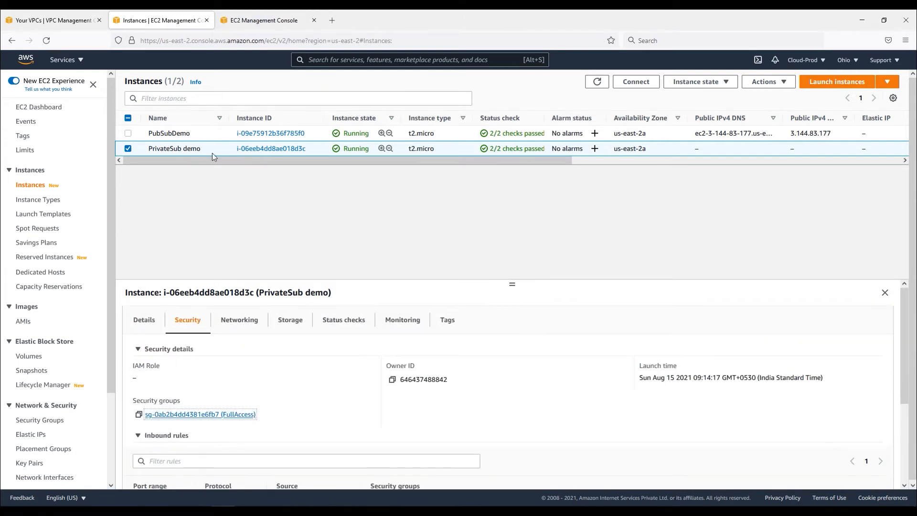
Step: Copy the private IPv4 address of the PubSubDemo instance from its details
left_click(184, 134)
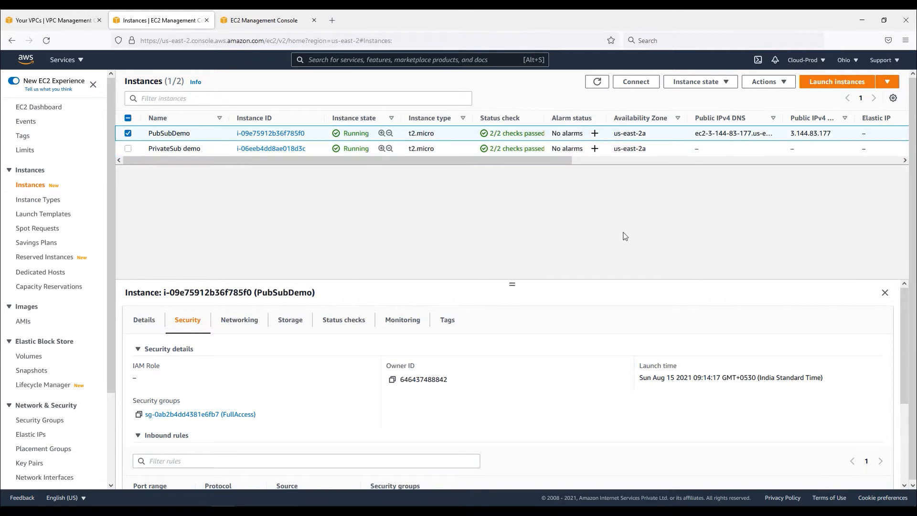
left_click(140, 327)
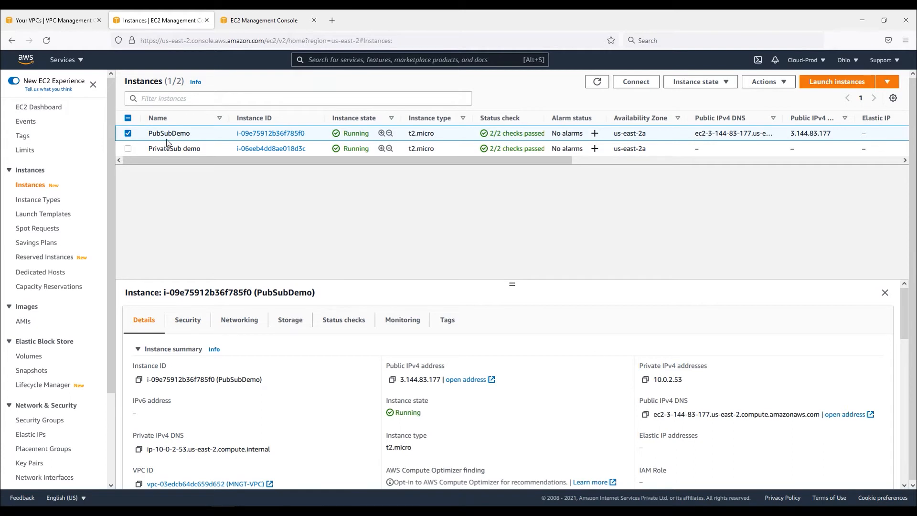
left_click(646, 381)
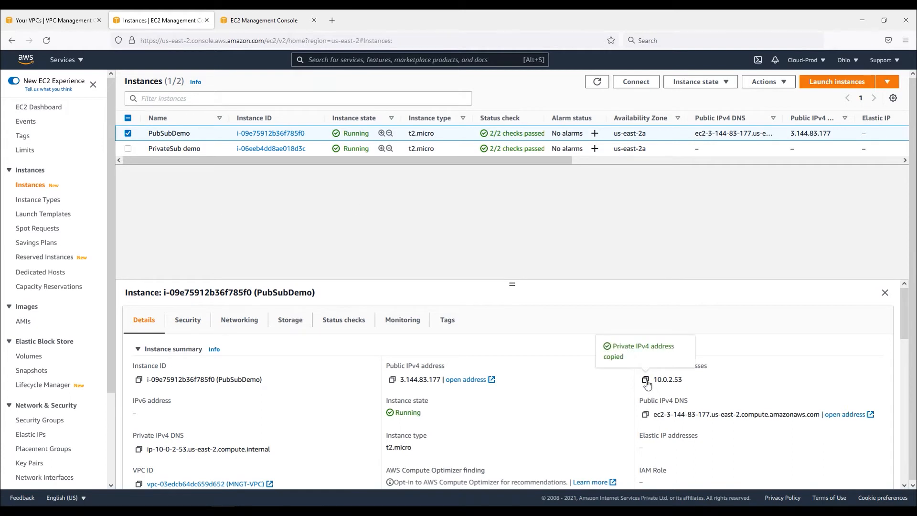
Step: Review the inbound and outbound rules on the FullAccess security group's page
left_click(260, 20)
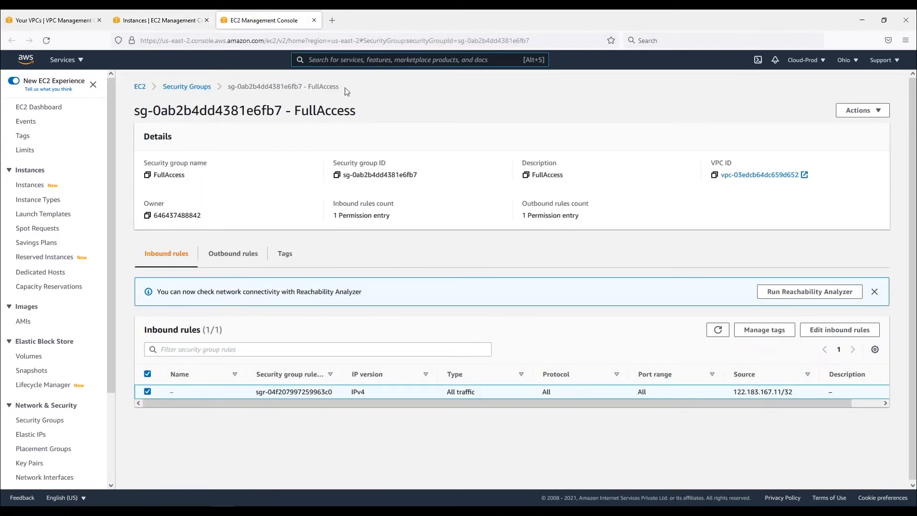
left_click_drag(344, 87, 233, 89)
left_click_drag(376, 119, 274, 152)
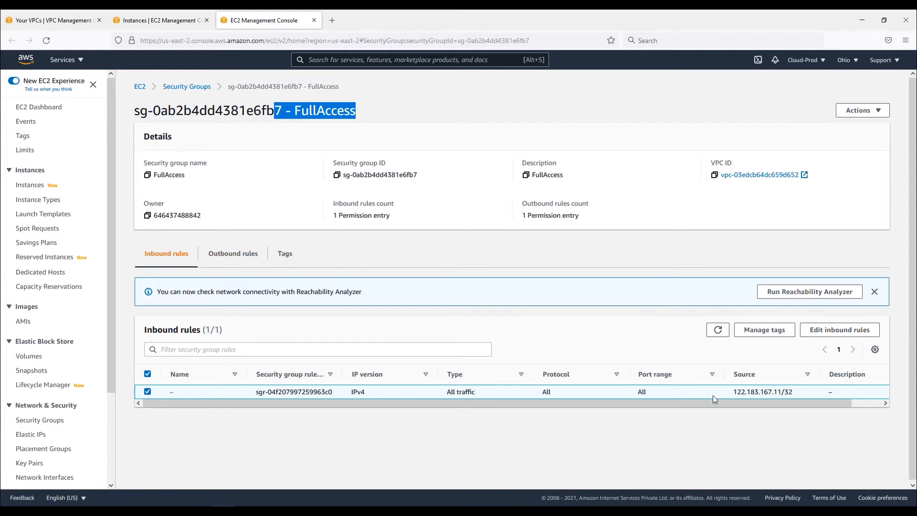
left_click(234, 253)
left_click(168, 253)
Step: Add an inbound rule to the FullAccess security group allowing all traffic from 10.0.2.53/32, and save the rules
left_click(827, 330)
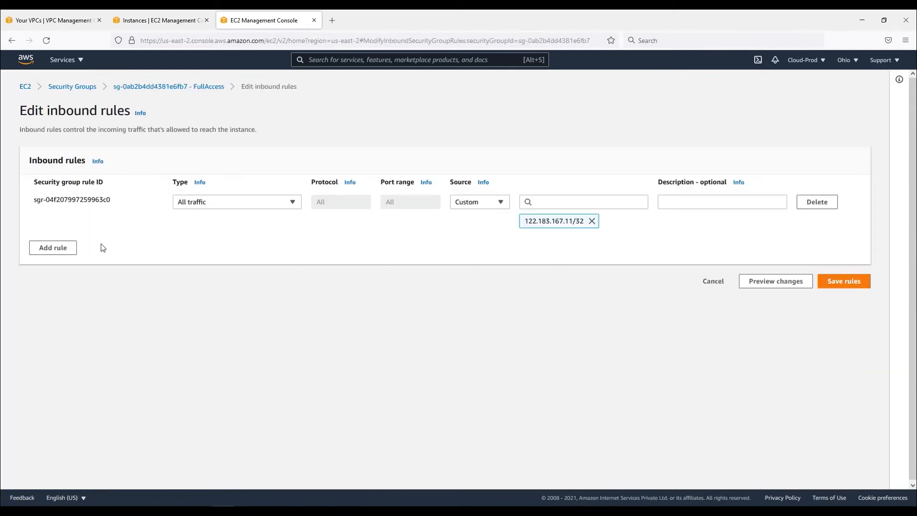
left_click(53, 247)
left_click(224, 242)
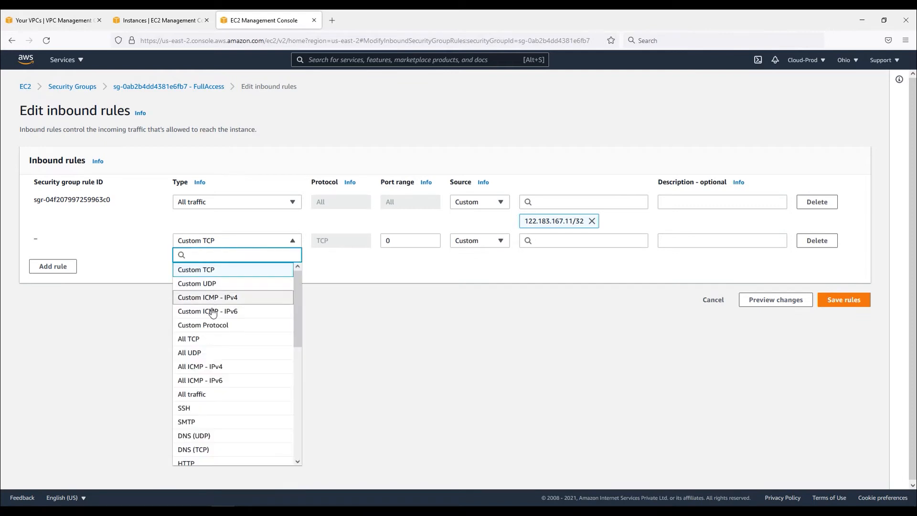
left_click(215, 394)
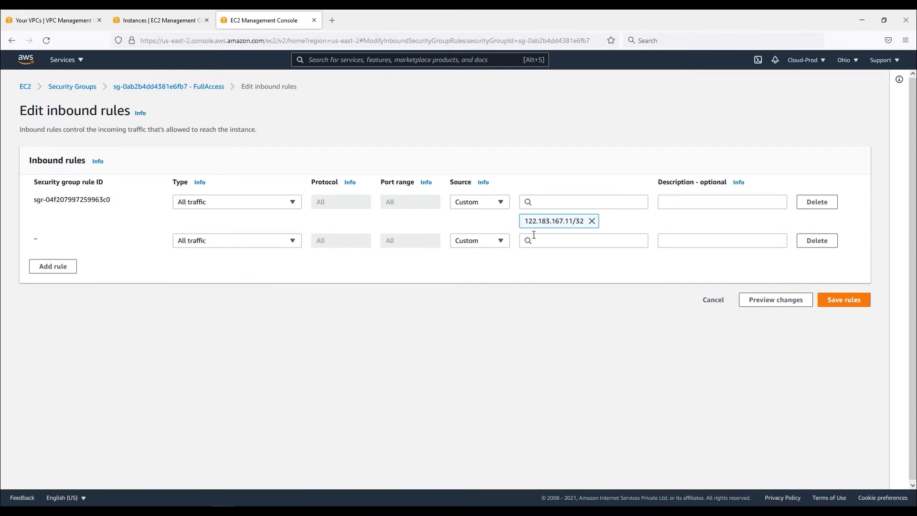
left_click(551, 240)
key("ctrl+v")
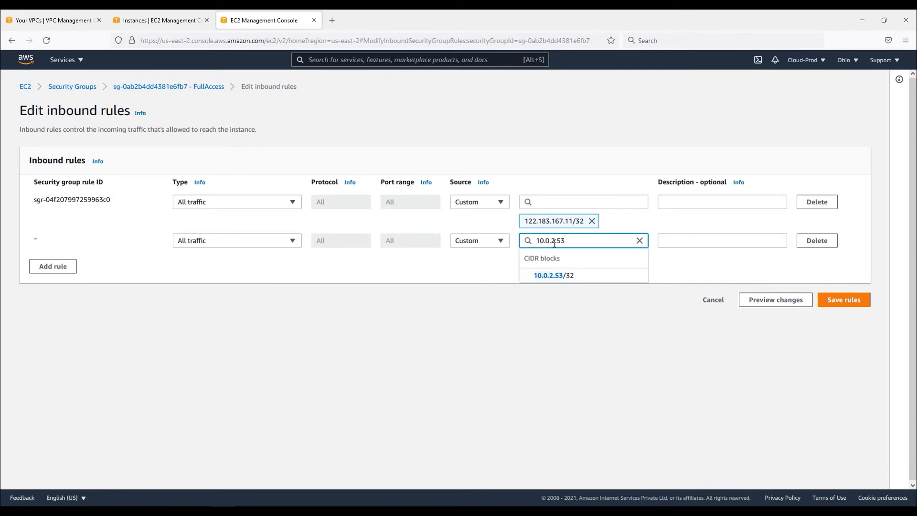
left_click(569, 277)
left_click(854, 318)
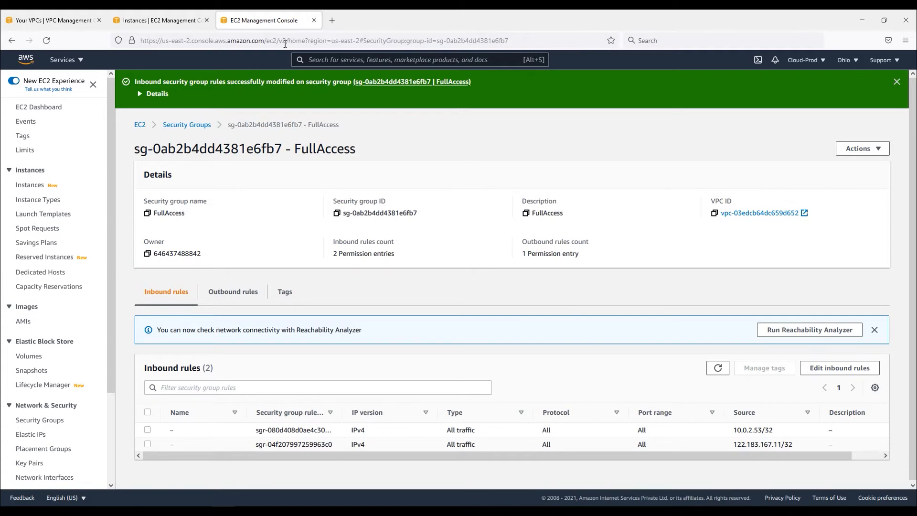
Step: Close the security group page, clear the PubSubDemo terminal and ping 10.0.54.244 again, stopping it after a few replies
left_click(314, 20)
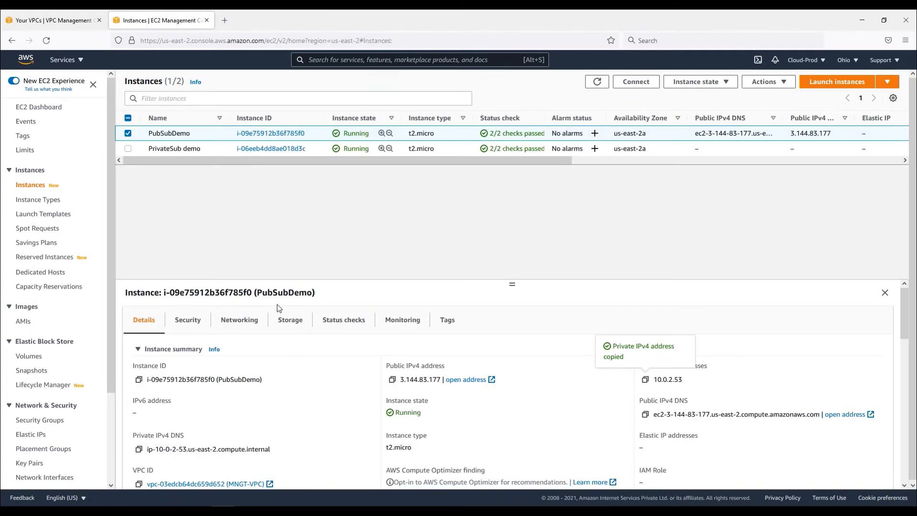
left_click(260, 505)
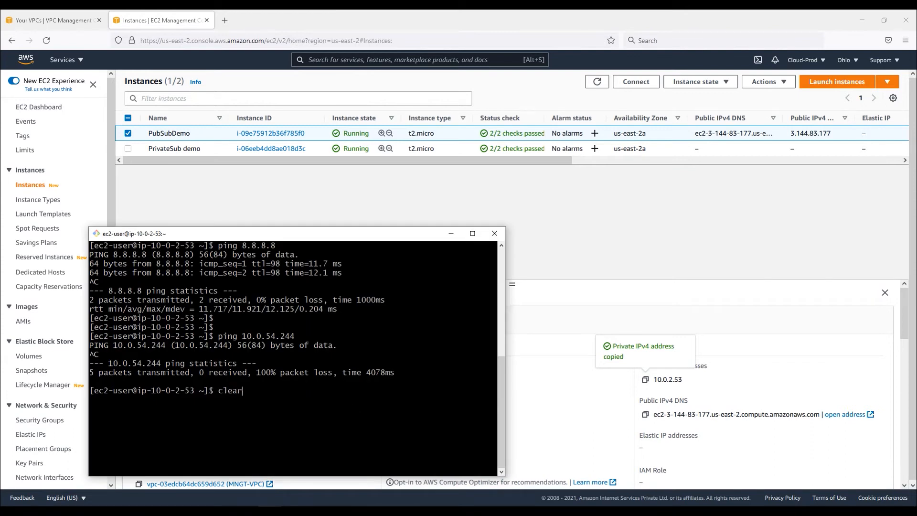
key("Return")
type("clear")
key("Up")
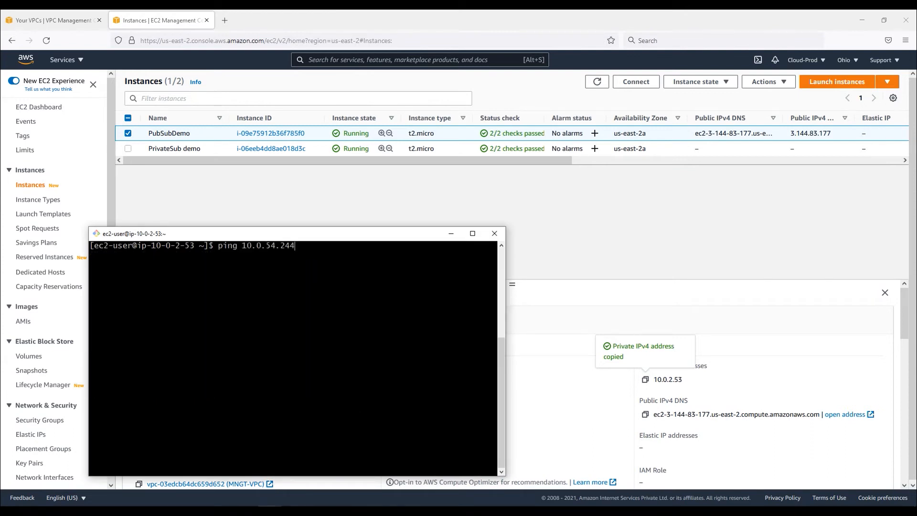
key("Return")
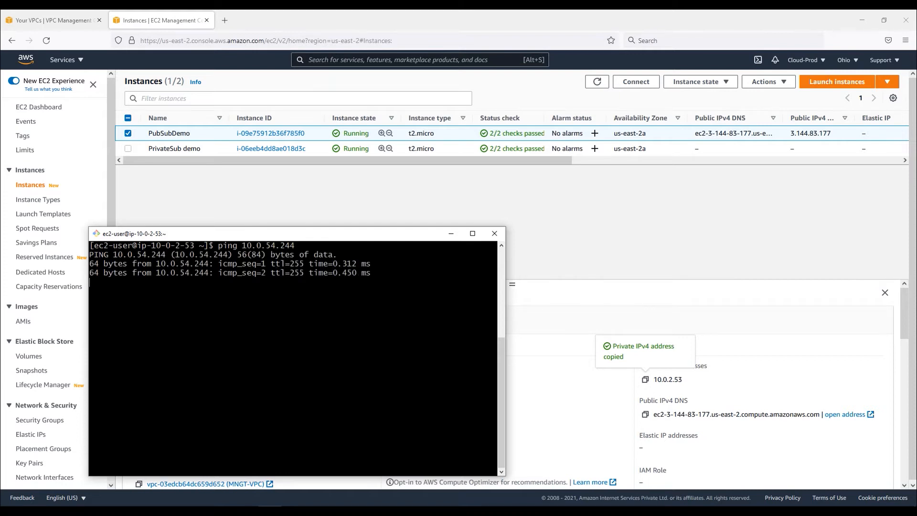
key("ctrl+x")
key("ctrl+c")
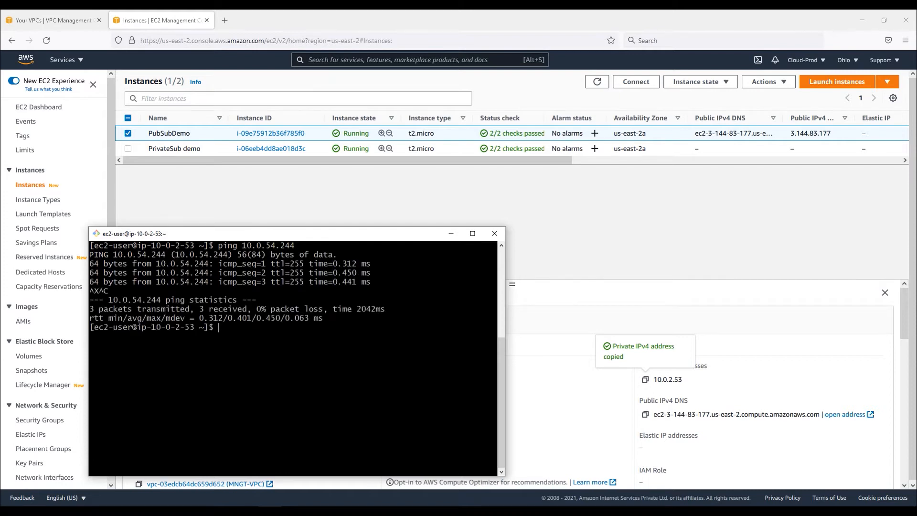
Step: Clear the terminal screen and locate the git-key.pem file in the local Downloads folder, minimizing the folder window when done
type("clear")
key("Return")
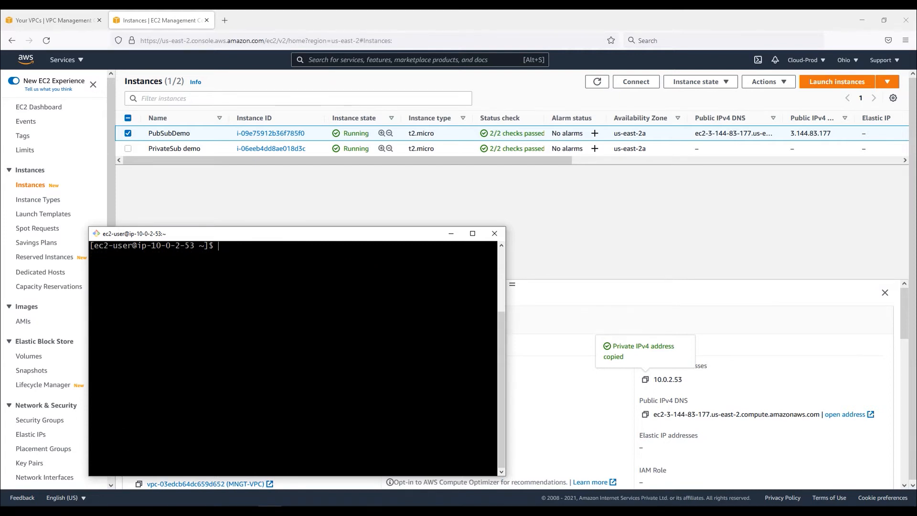
left_click(83, 511)
left_click(614, 202)
left_click(277, 313)
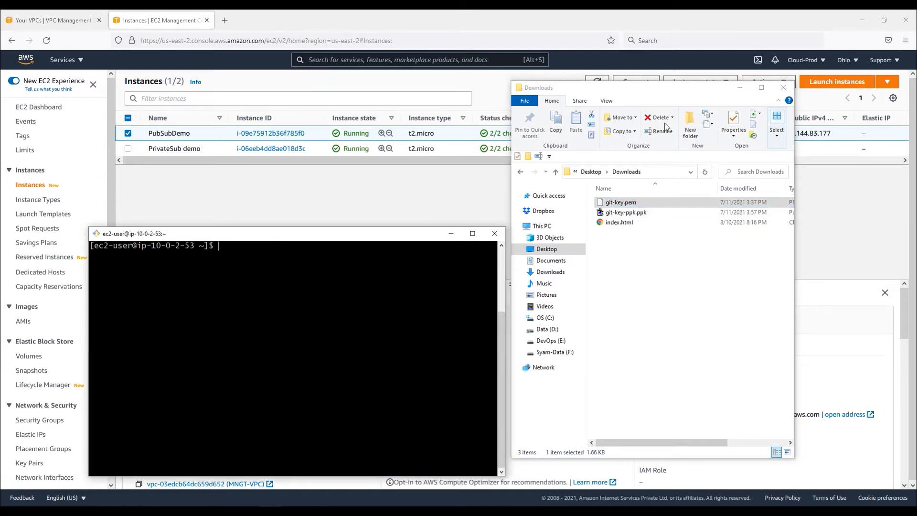
left_click(740, 88)
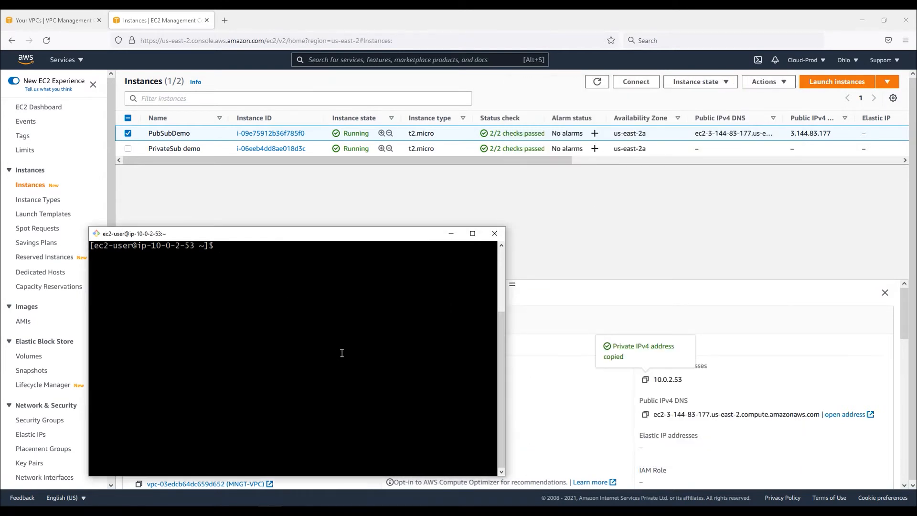
Step: List the files in the PubSubDemo home directory and examine the permissions of git-key.pem
type("ll")
key("Return")
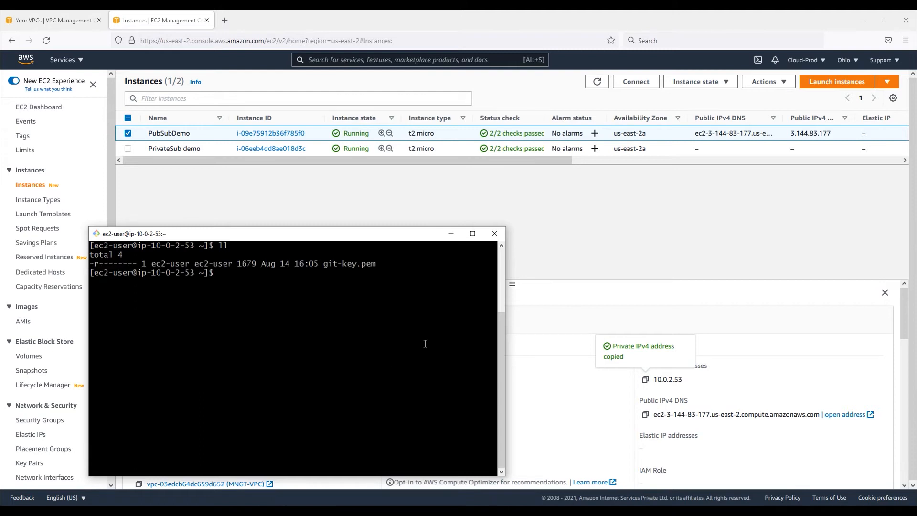
left_click_drag(378, 266, 232, 259)
left_click(136, 268)
left_click_drag(96, 265, 142, 264)
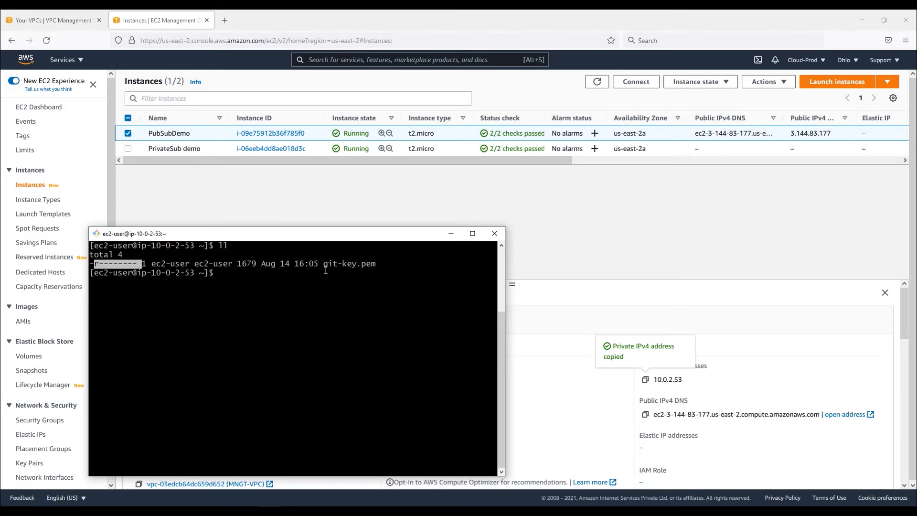
Step: Copy the example SSH command for the PrivateSub demo instance from its SSH client connection details and return to the instance list
left_click(173, 152)
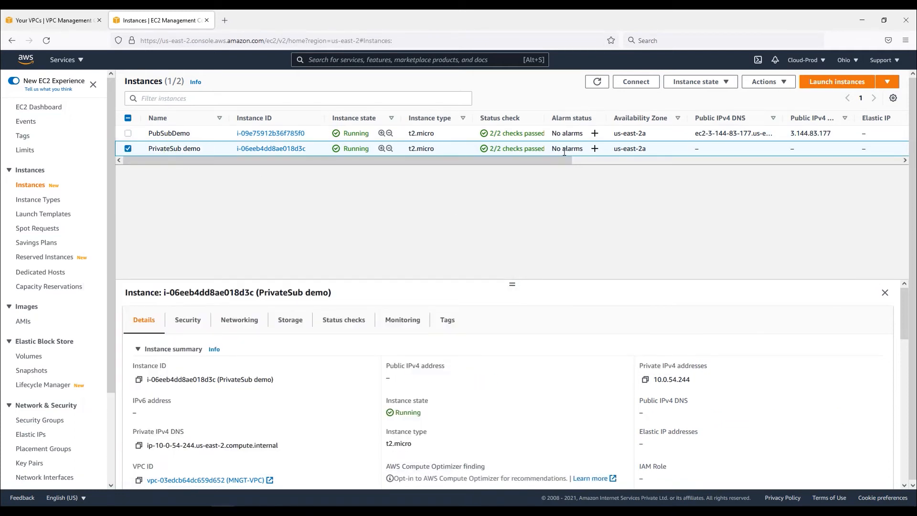
left_click(641, 86)
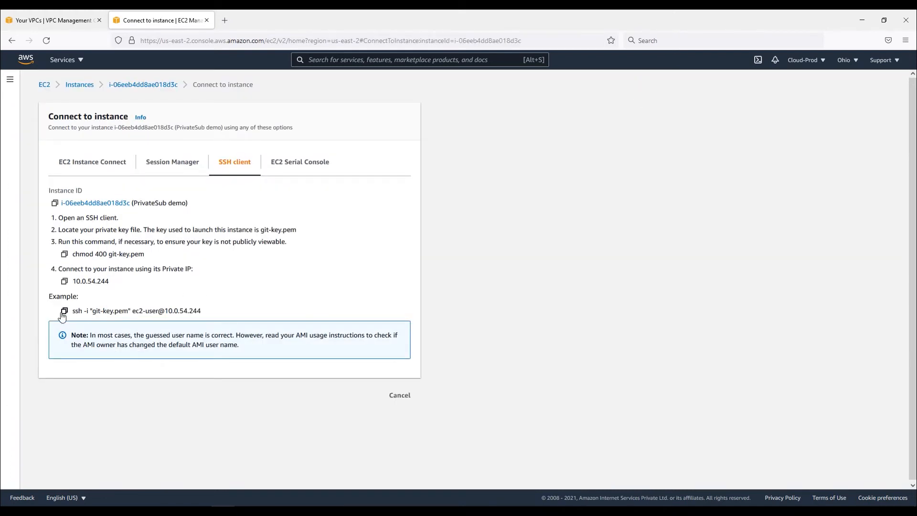
left_click(64, 312)
left_click(71, 86)
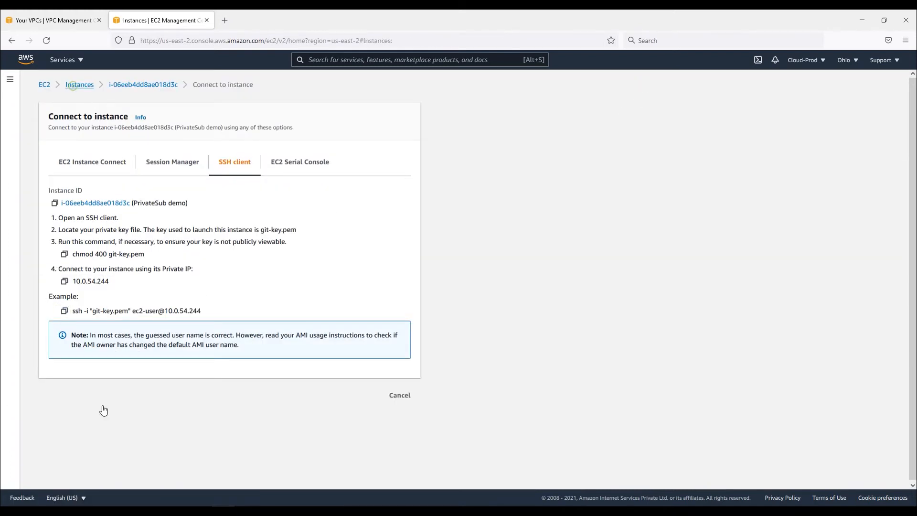
key("alt+Tab")
right_click(309, 350)
left_click(340, 375)
left_click(344, 381)
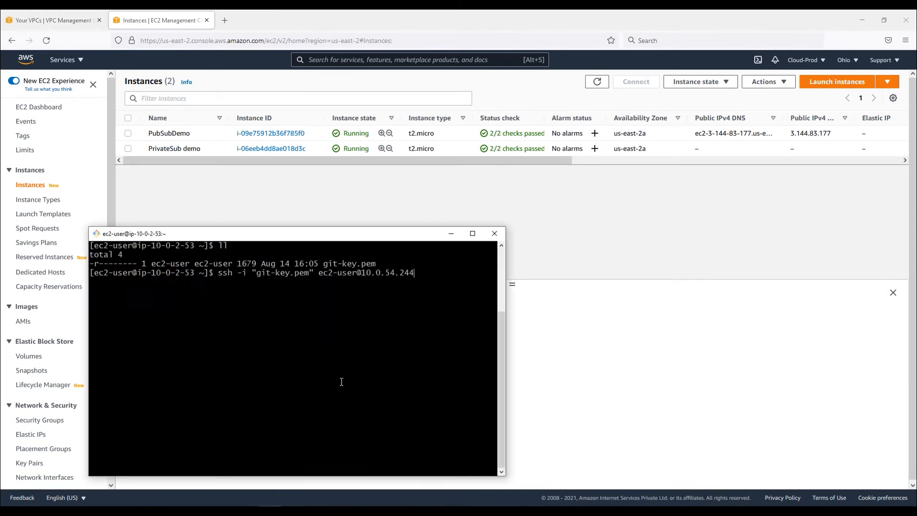
key("Return")
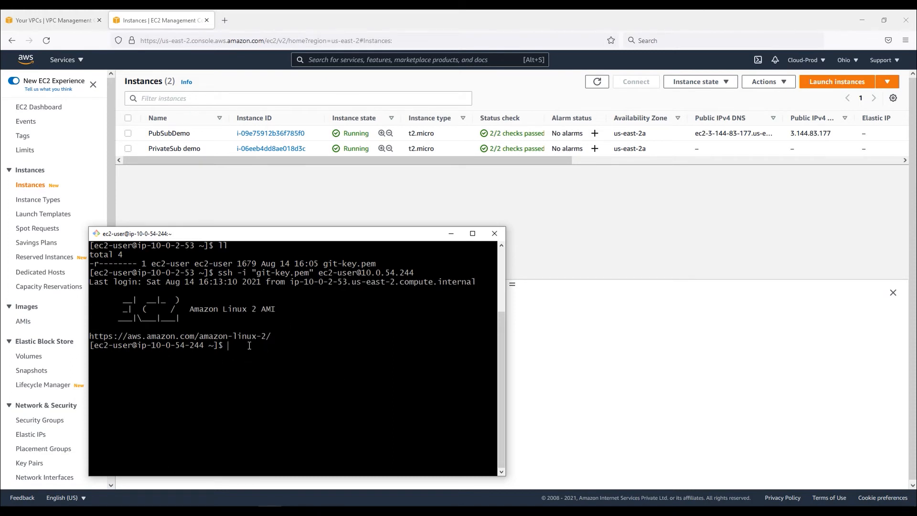
Step: Compare the IP address in the terminal prompt with the private IPv4 address of the PrivateSub demo instance
left_click_drag(149, 345, 210, 348)
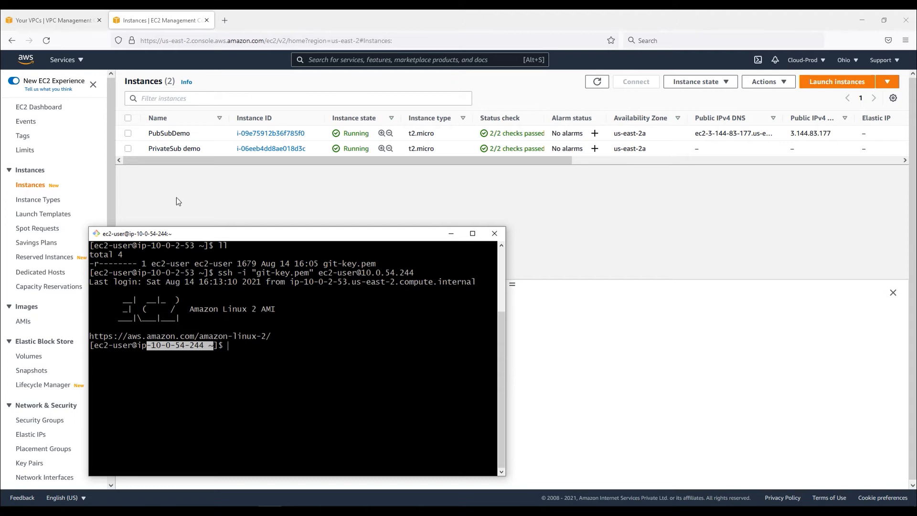
left_click(163, 148)
key("alt+Tab")
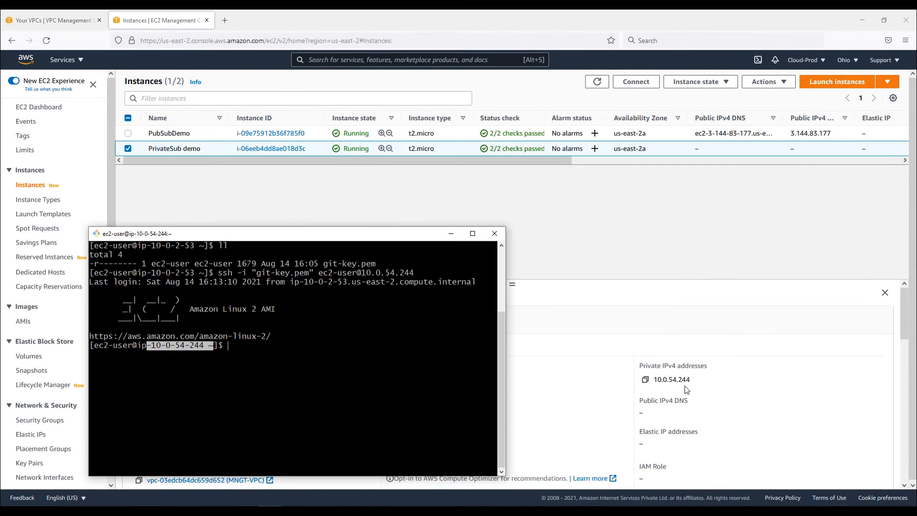
left_click(250, 388)
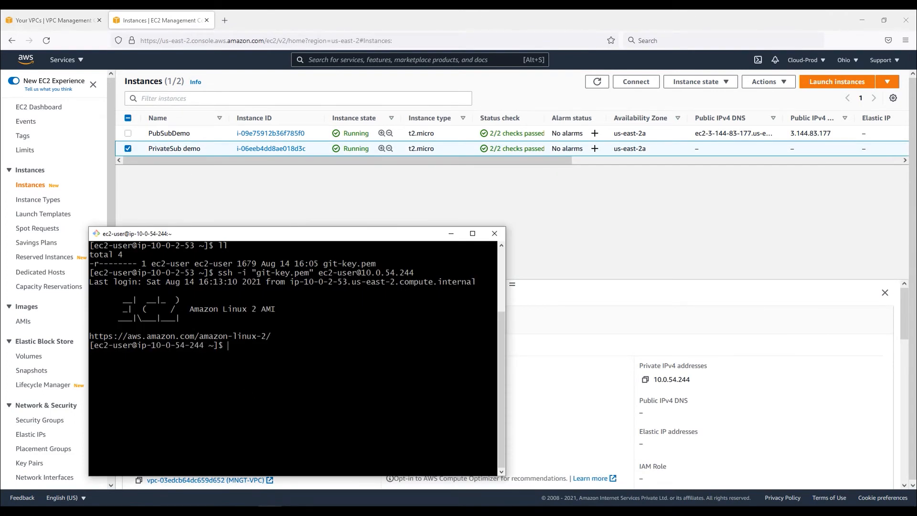
Step: Clear the private instance's terminal, ping 8.8.8.8 to test internet access and stop the ping
type("clear")
key("Return")
type("op")
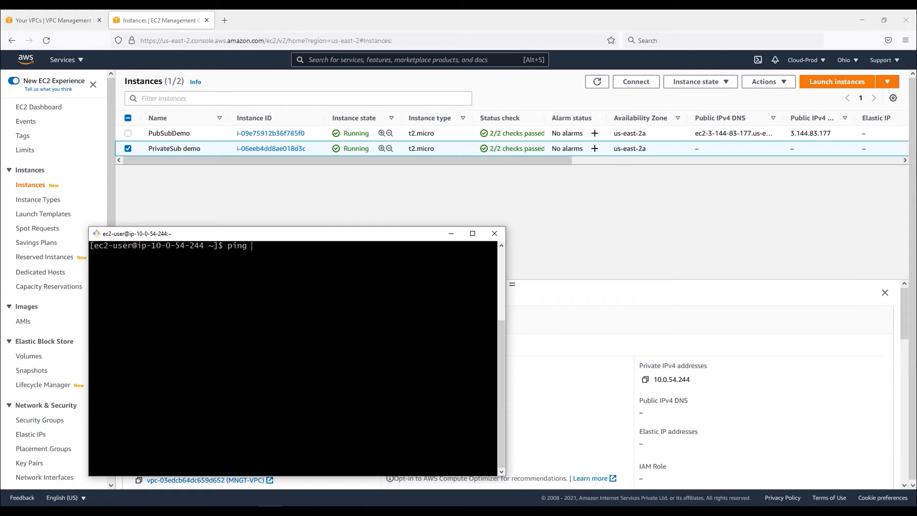
type("gp")
type("8.8.8.8")
key("Return")
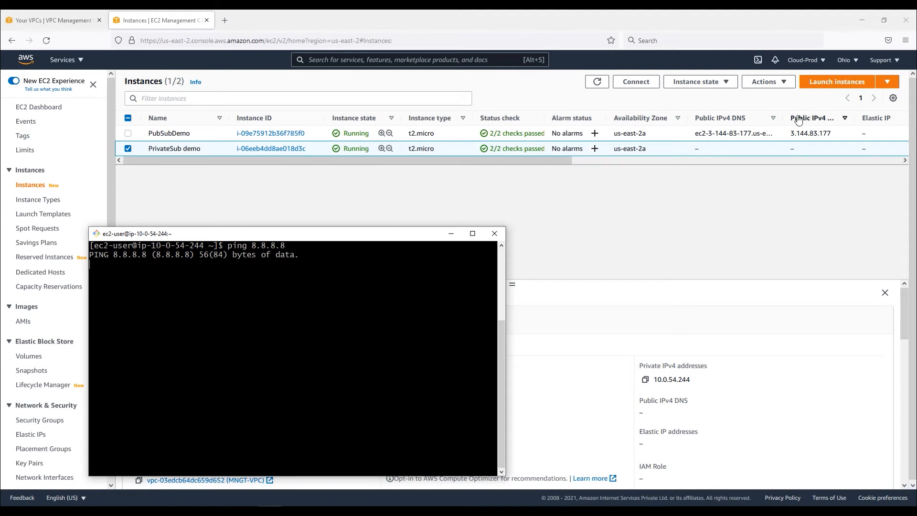
key("ctrl+c")
Step: Copy PubSubDemo's private IPv4 address and enter the command ping 10.0.2.53 in the private instance's terminal without running it
left_click(192, 133)
left_click(646, 380)
key("alt+Tab")
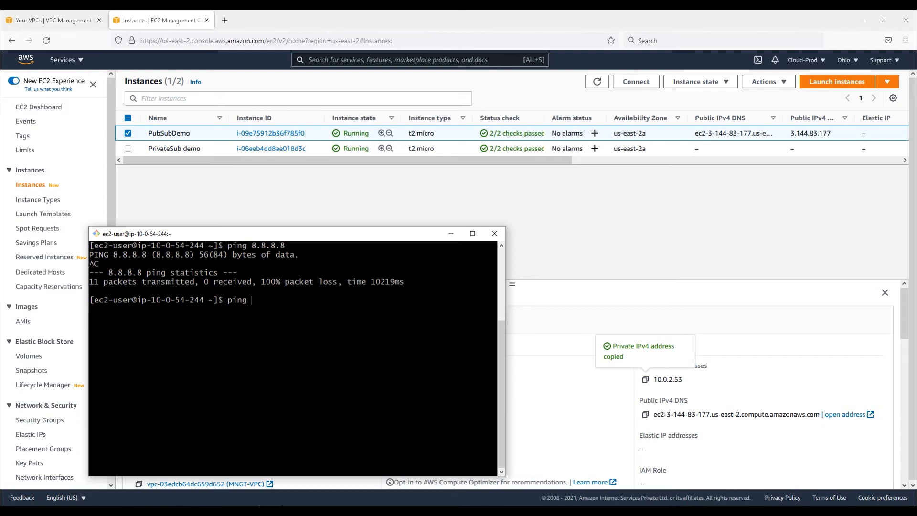
right_click(290, 390)
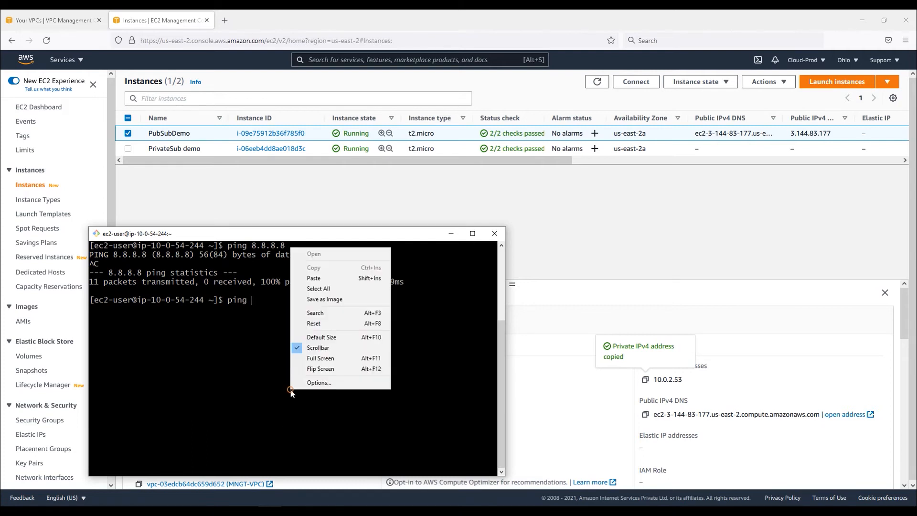
left_click(326, 276)
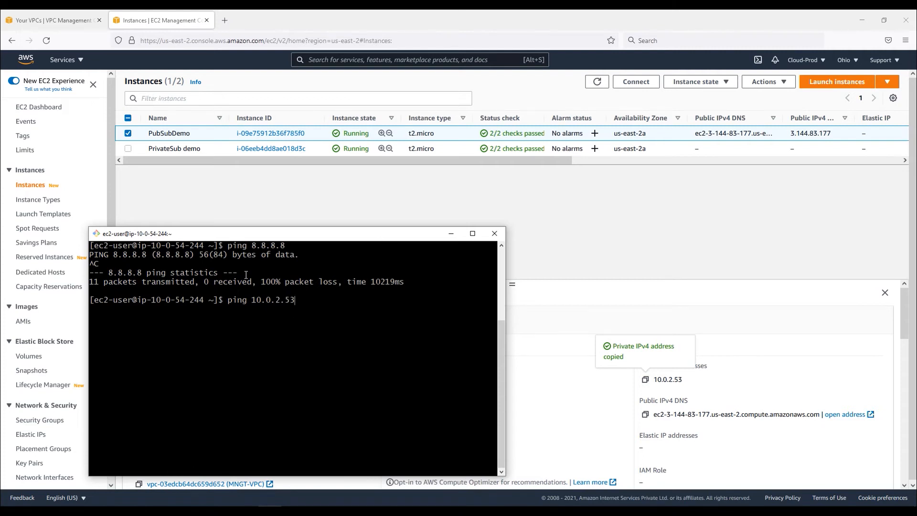
Step: Examine the routes of the MNGT-Public-RT and MNGT-Private-RT route tables in the VPC console
left_click(52, 20)
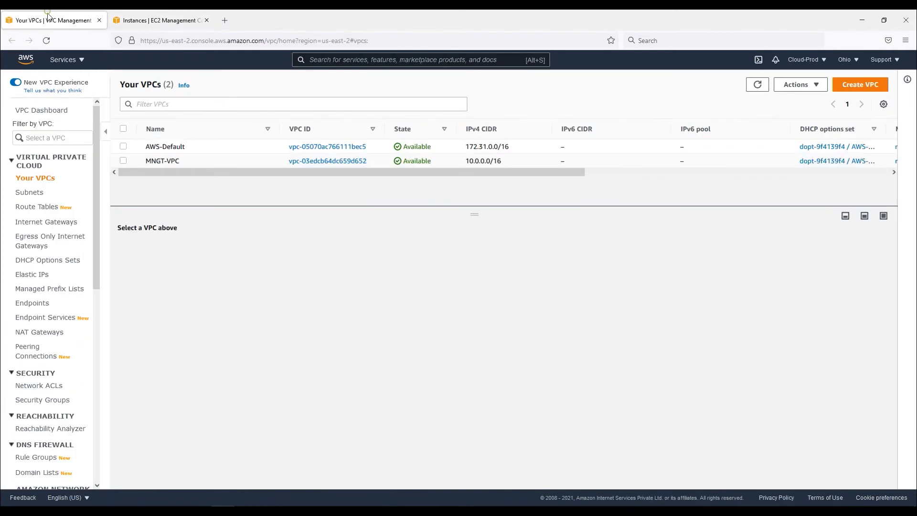
left_click(36, 193)
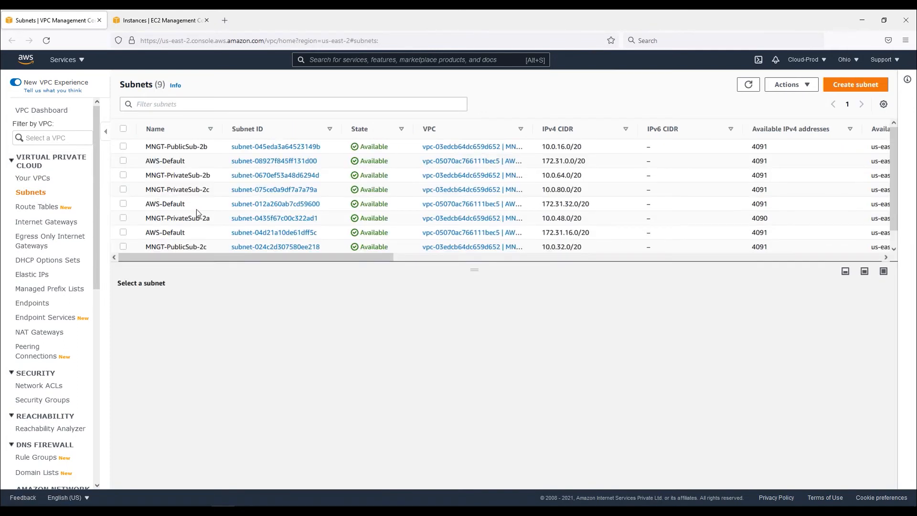
left_click(40, 207)
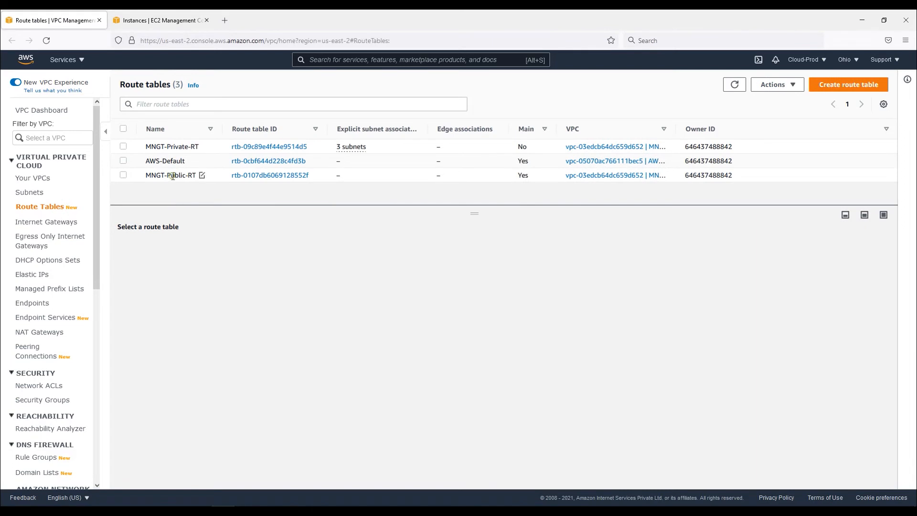
left_click(172, 177)
left_click(180, 251)
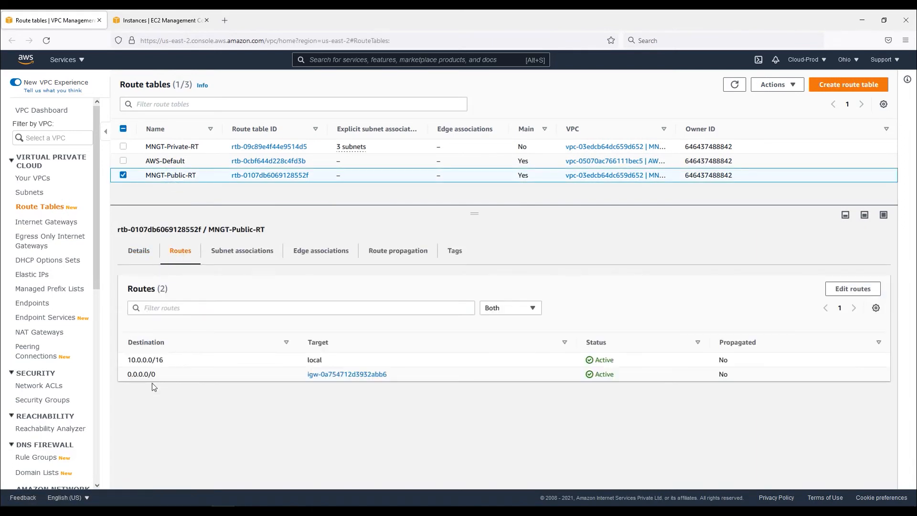
left_click_drag(145, 377, 406, 380)
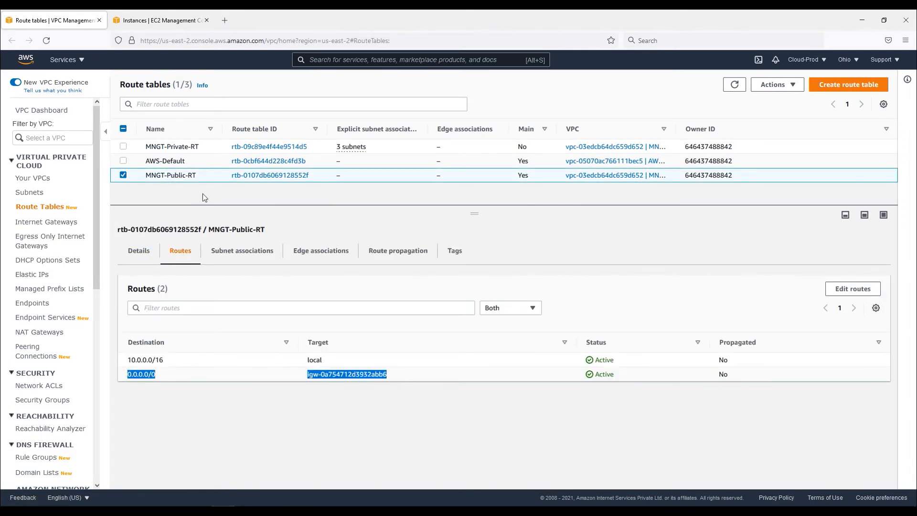
left_click(174, 159)
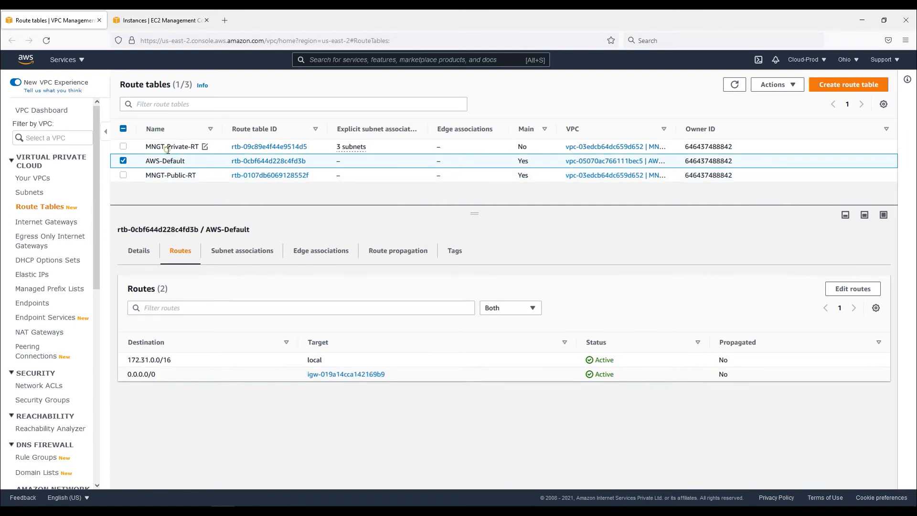
left_click(203, 147)
left_click_drag(126, 360, 624, 371)
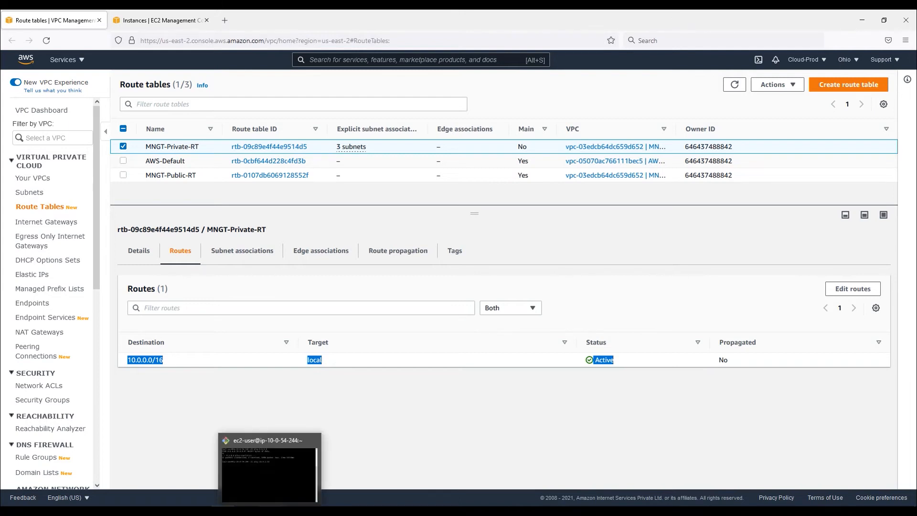
Step: Run the prepared ping to 10.0.2.53 in the private instance's terminal and stop it after several packets
left_click(271, 510)
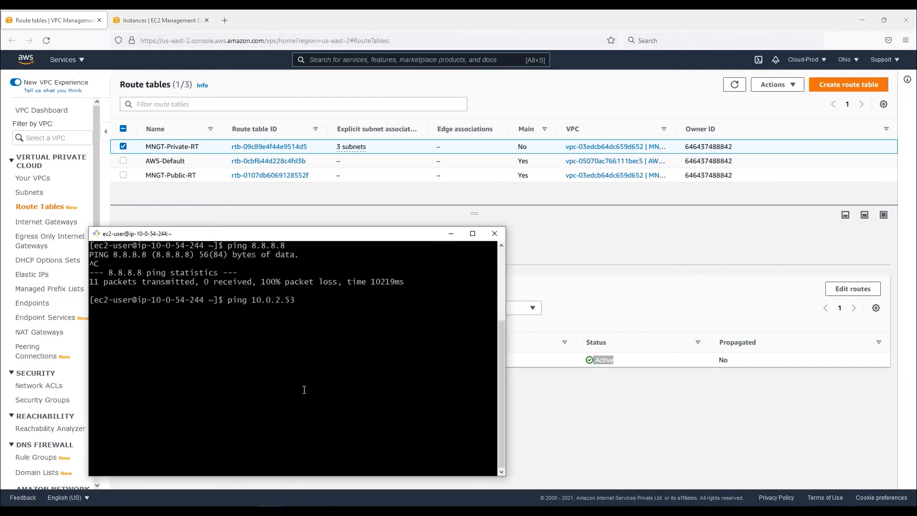
key("Return")
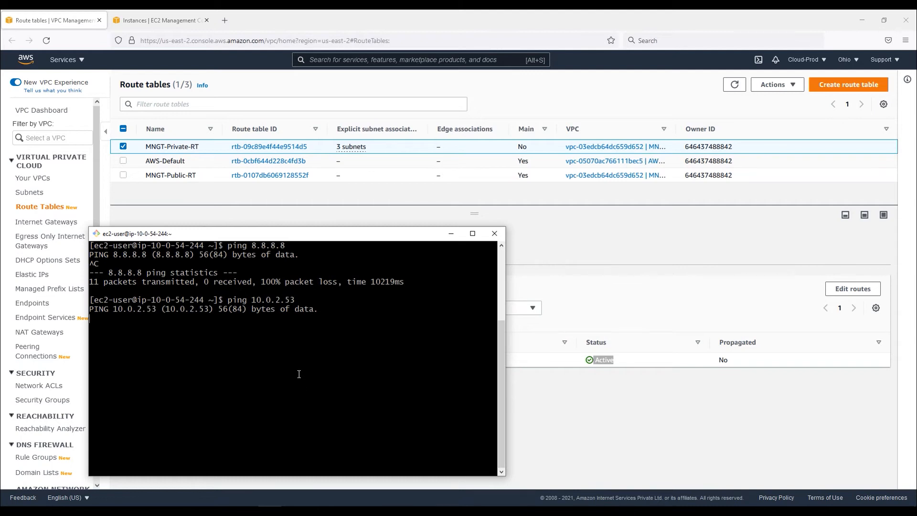
left_click_drag(253, 299, 297, 298)
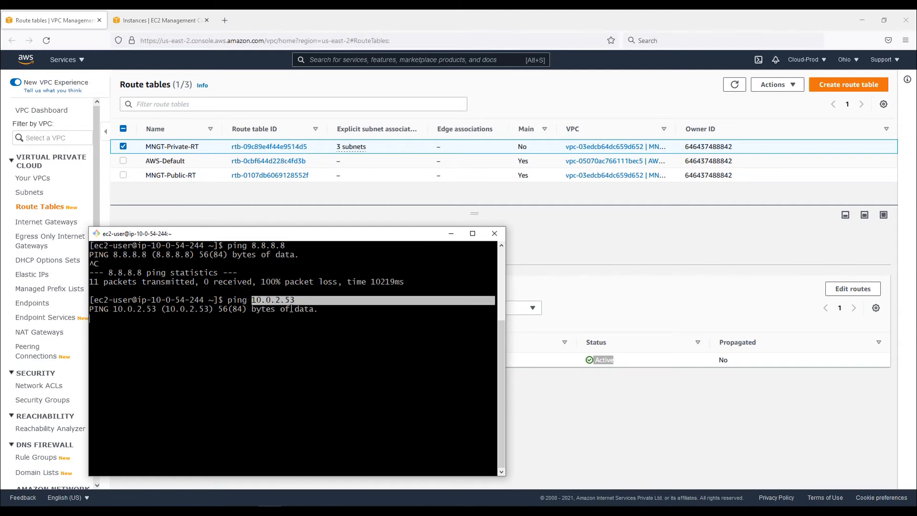
key("ctrl+c")
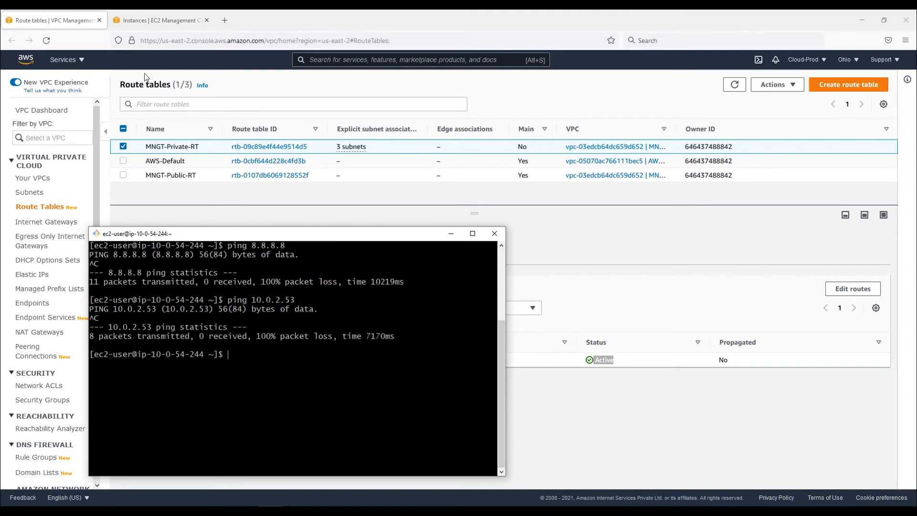
Step: Open the FullAccess security group from PubSubDemo's security details in a new browser tab
left_click(126, 14)
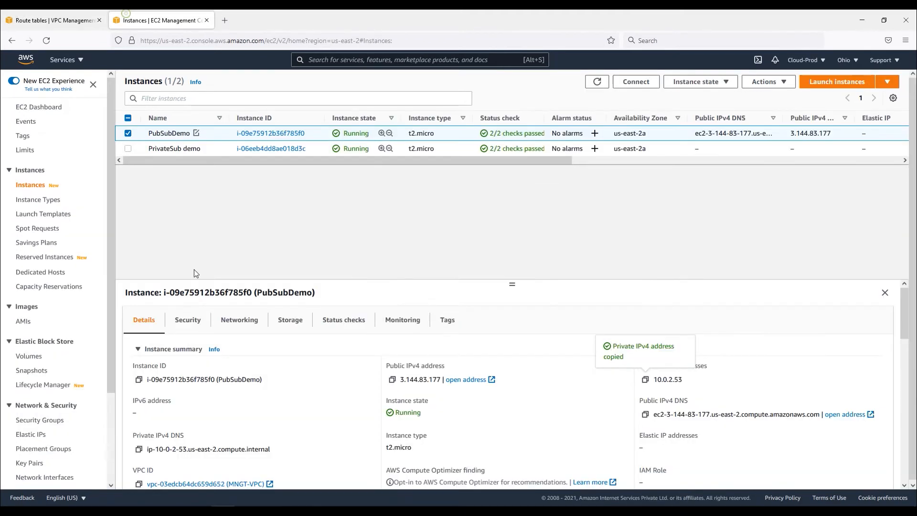
left_click(187, 321)
right_click(191, 419)
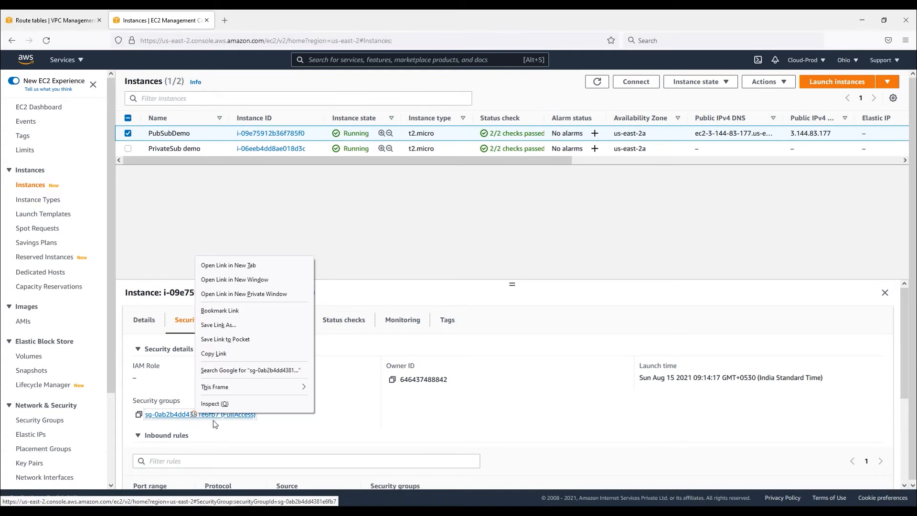
left_click(224, 265)
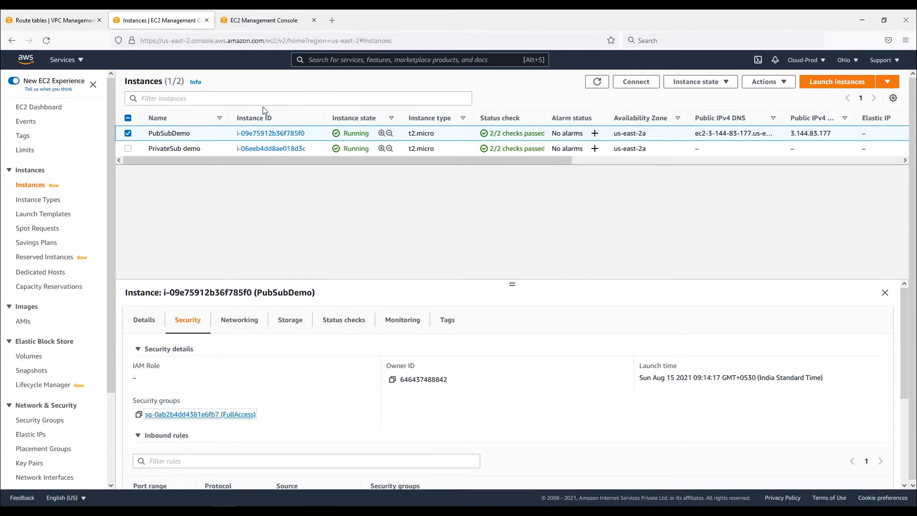
Step: Copy the private IPv4 address of the PrivateSub demo instance from its details
left_click(186, 148)
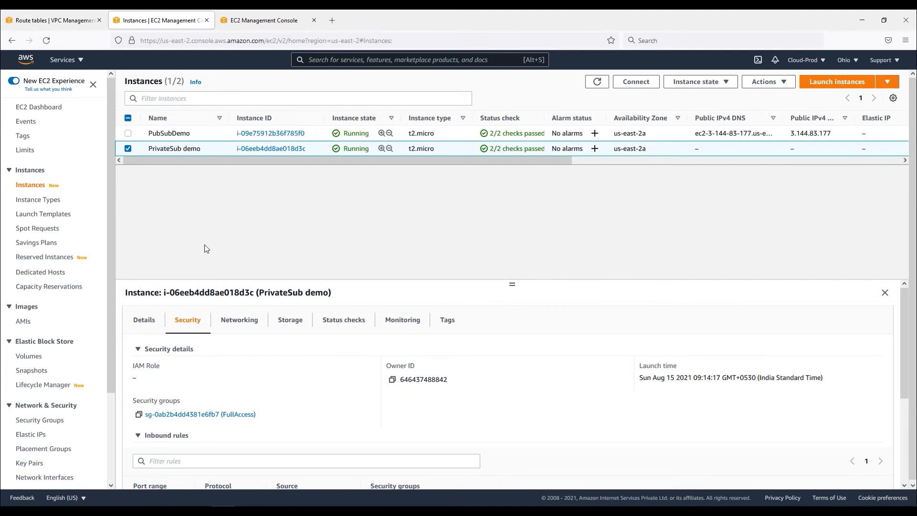
left_click(144, 322)
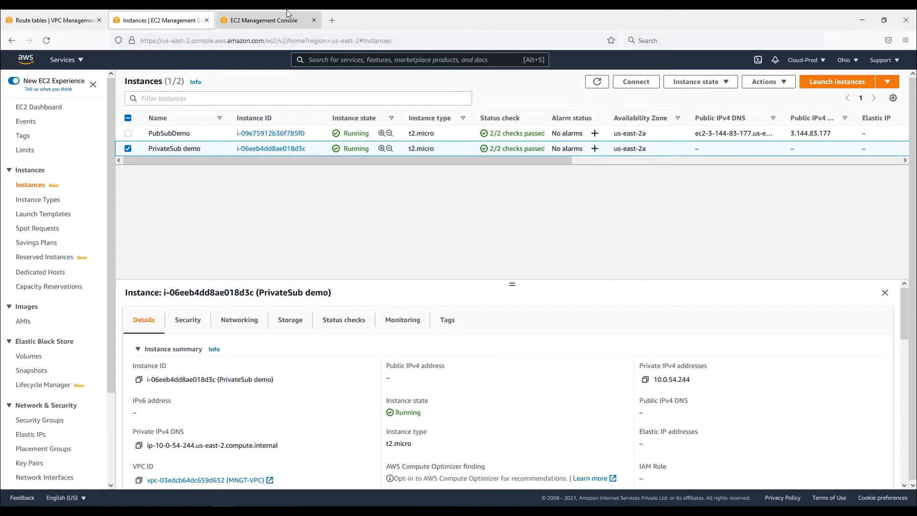
left_click(646, 380)
Step: Open the FullAccess security group's inbound rules for editing, add a new rule and view its traffic type options
key("ctrl+Tab")
left_click(840, 330)
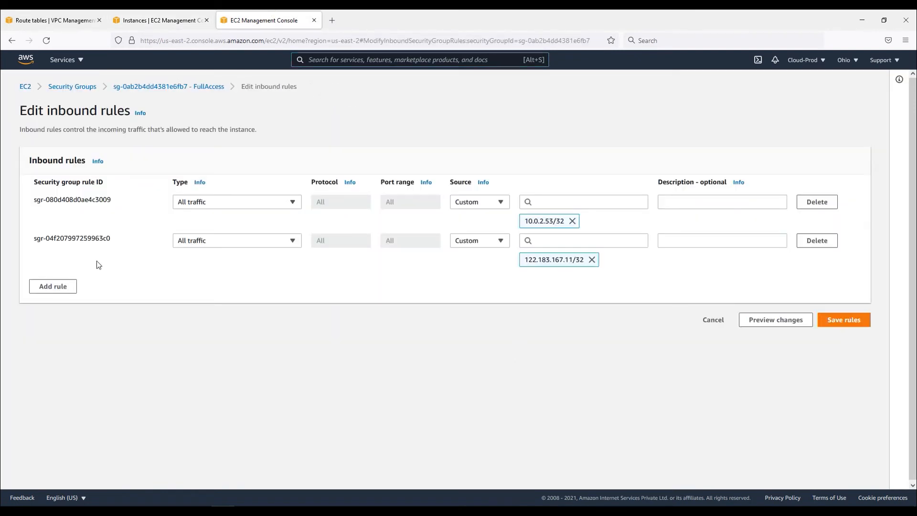
left_click(55, 287)
left_click(239, 280)
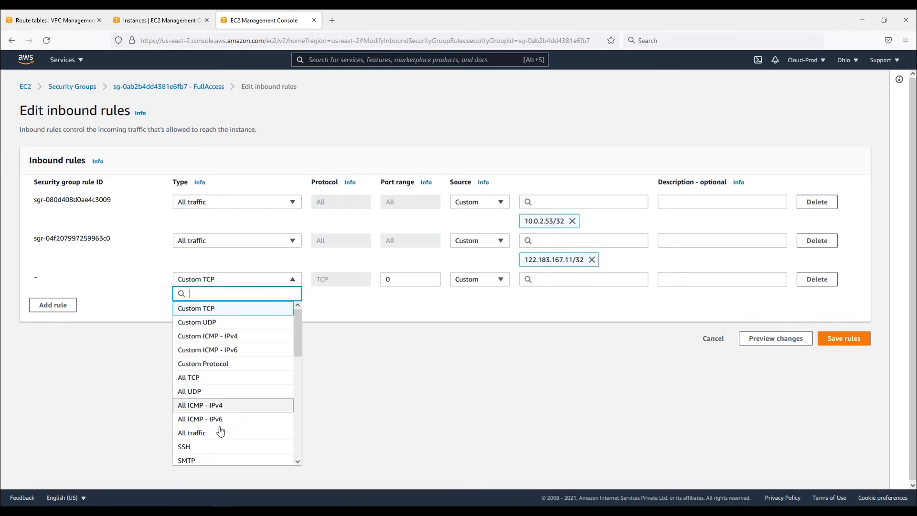
Step: Replace the source of the first all-traffic inbound rule with 10.0.0.0/16 and submit the rules for saving
left_click(570, 221)
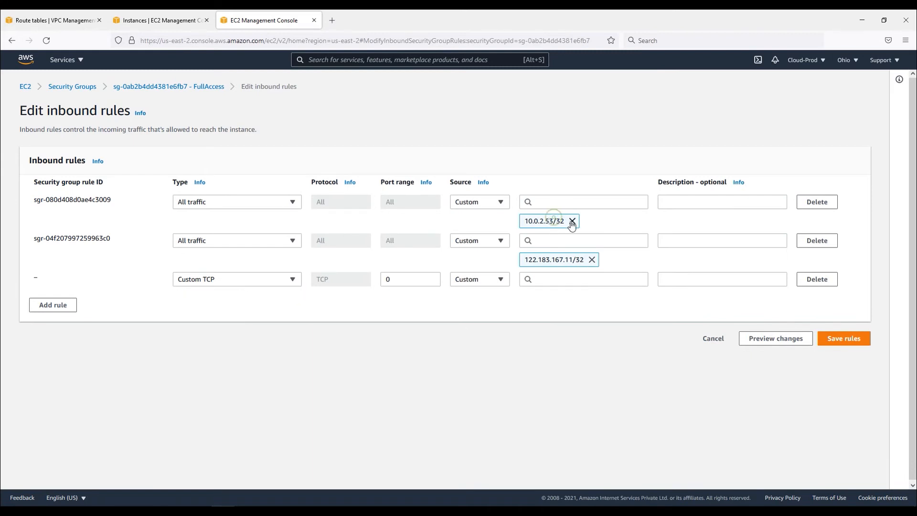
left_click(558, 203)
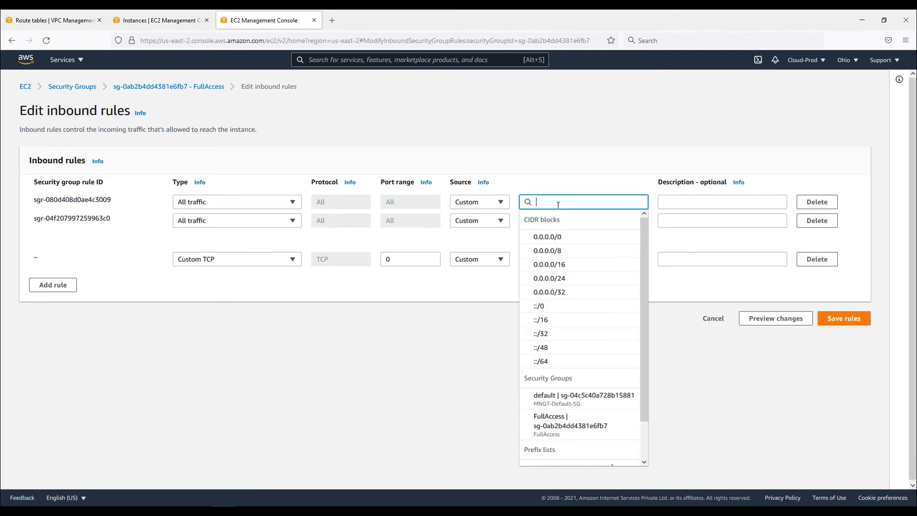
type("10.0.0")
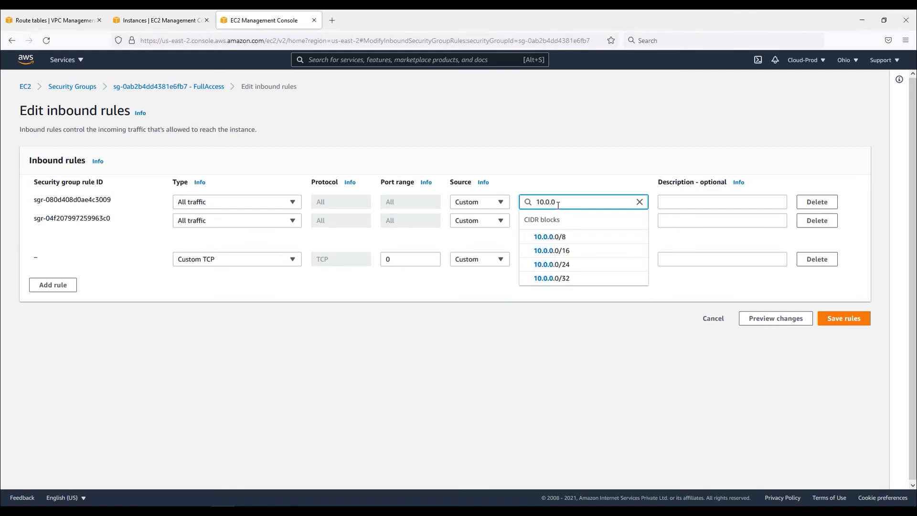
left_click(569, 250)
left_click(838, 337)
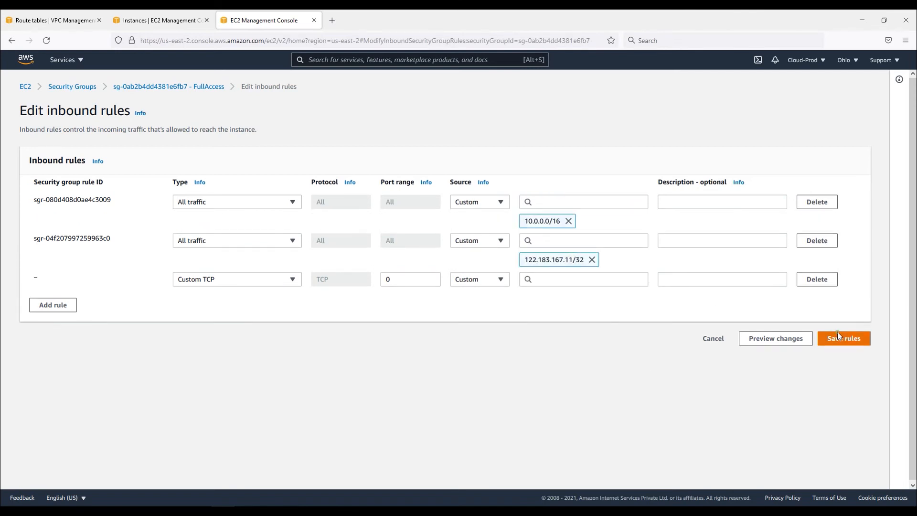
Step: Delete the blank Custom TCP rule from the FullAccess inbound rules and save the rule changes
left_click(817, 279)
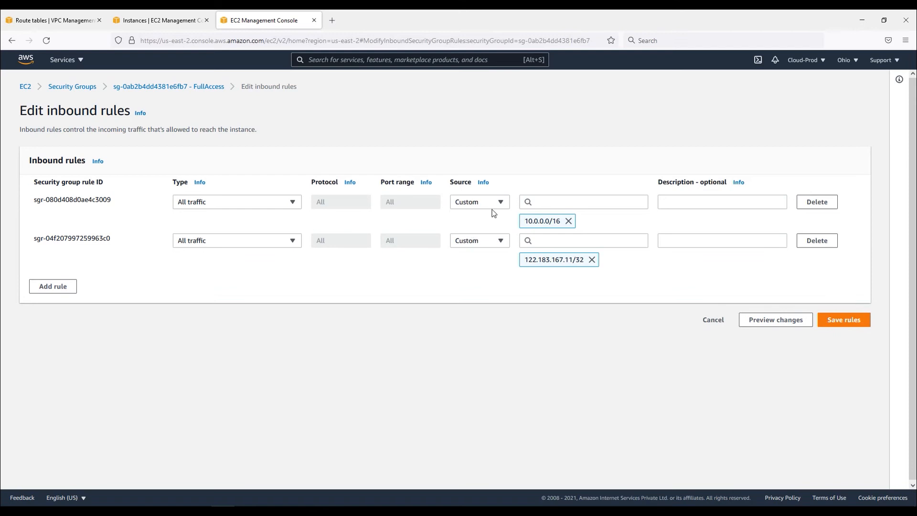
left_click(844, 320)
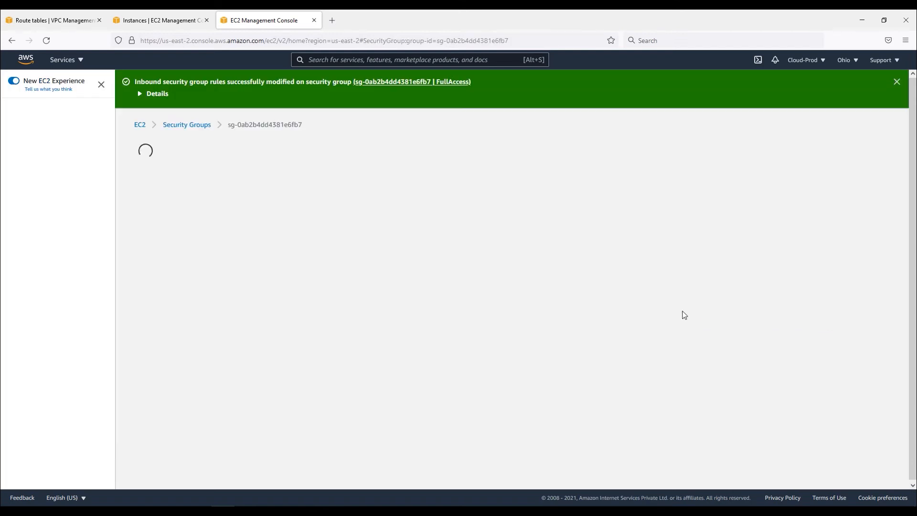
Step: Switch to the SSH terminal on the private instance, ping 10.0.2.53 again, stop the ping and minimize the terminal
left_click(158, 20)
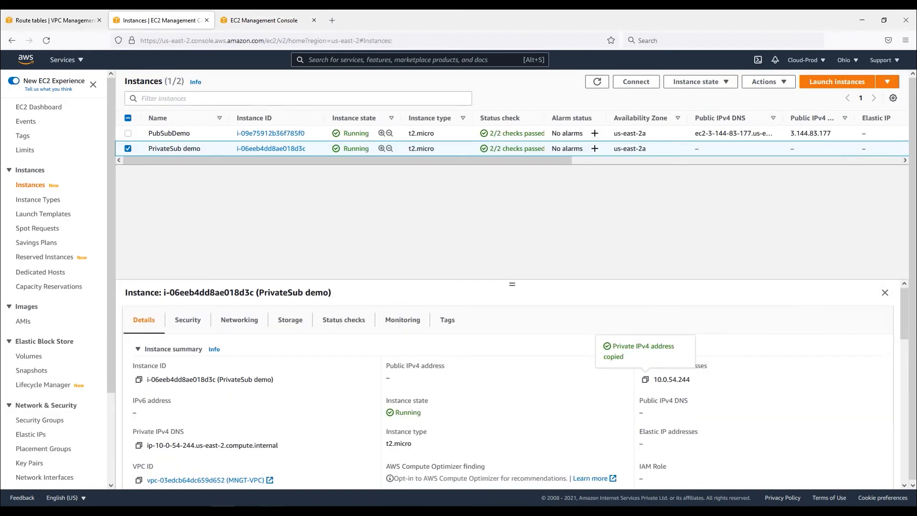
key("alt+Tab")
key("Up")
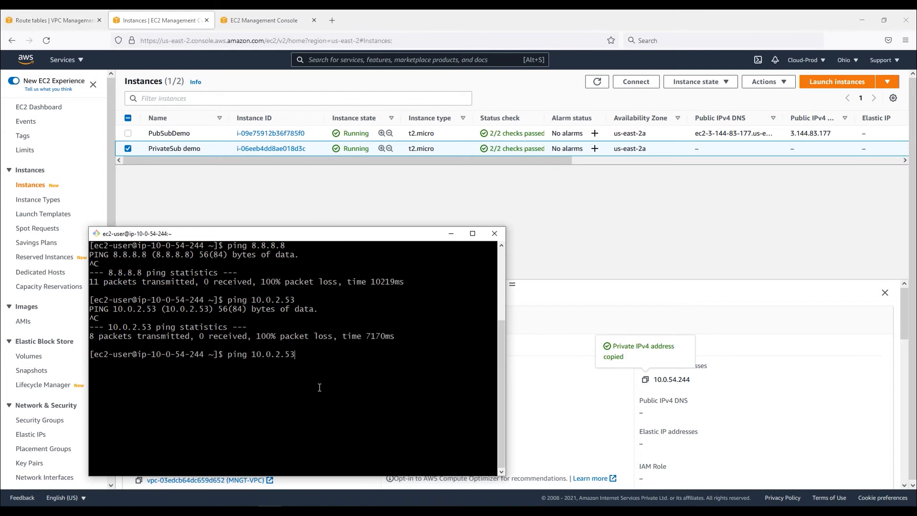
key("Return")
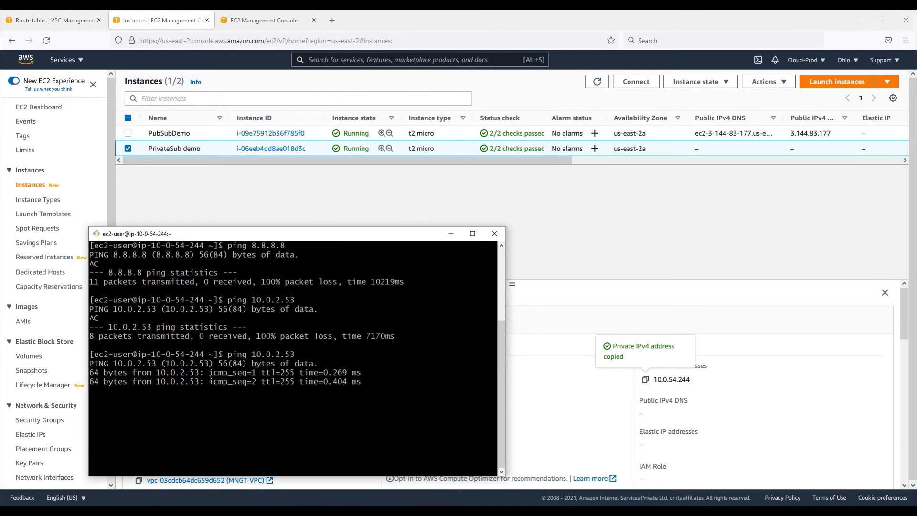
key("ctrl+c")
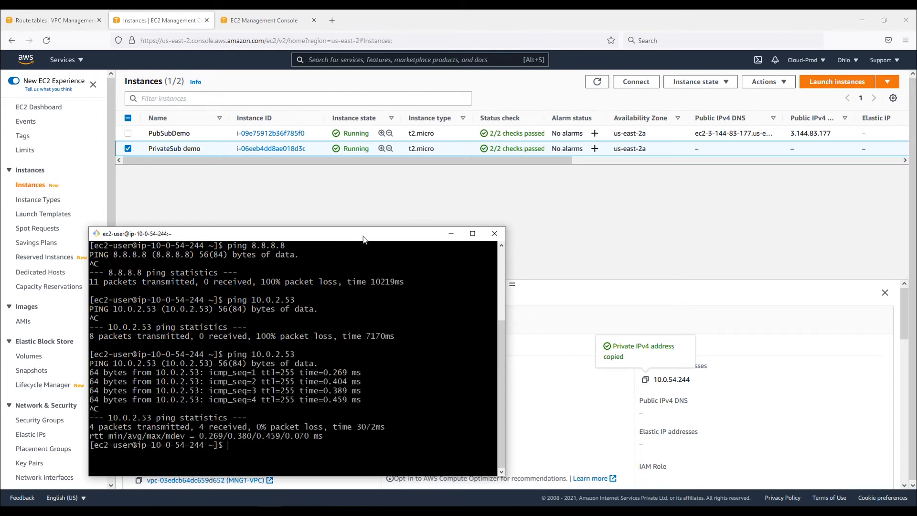
left_click(450, 235)
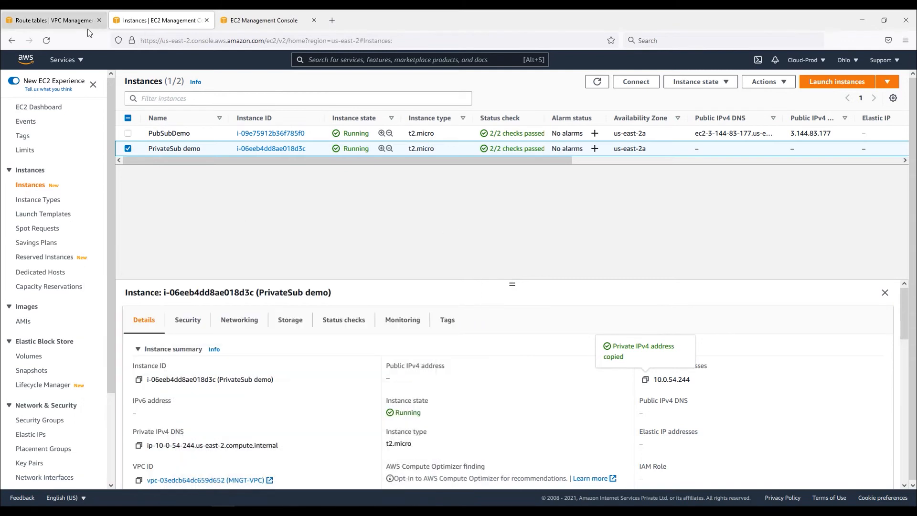
Step: Review the routes of the MNGT-Private-RT and MNGT-Public-RT route tables in the VPC console
left_click(72, 22)
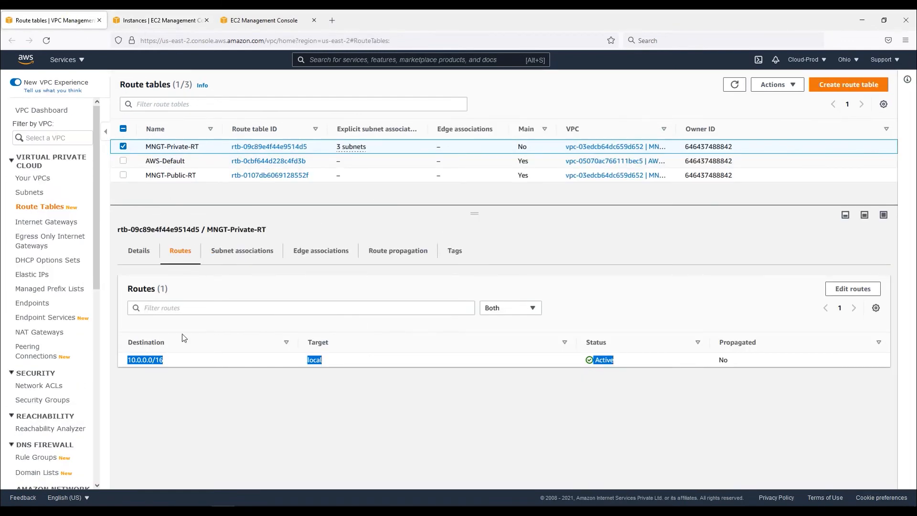
left_click(235, 383)
left_click_drag(126, 360, 425, 364)
left_click(166, 163)
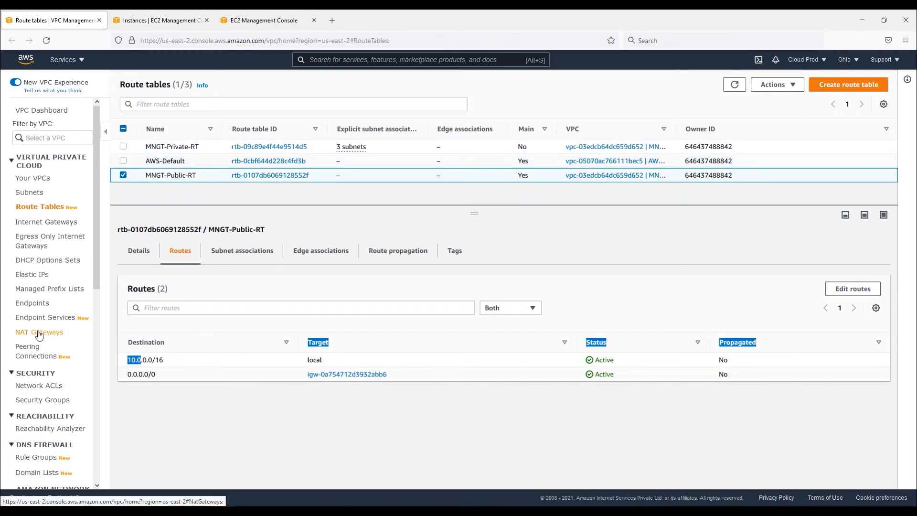
Step: Start a new NAT gateway named MNGT-NAT in the MNGT-PublicSub-2b subnet, keeping the Public connectivity type
left_click(39, 333)
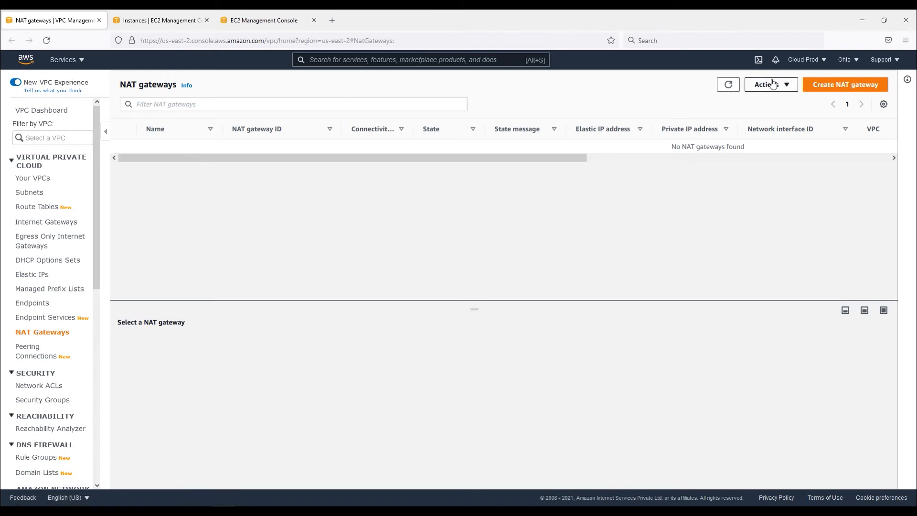
left_click(844, 89)
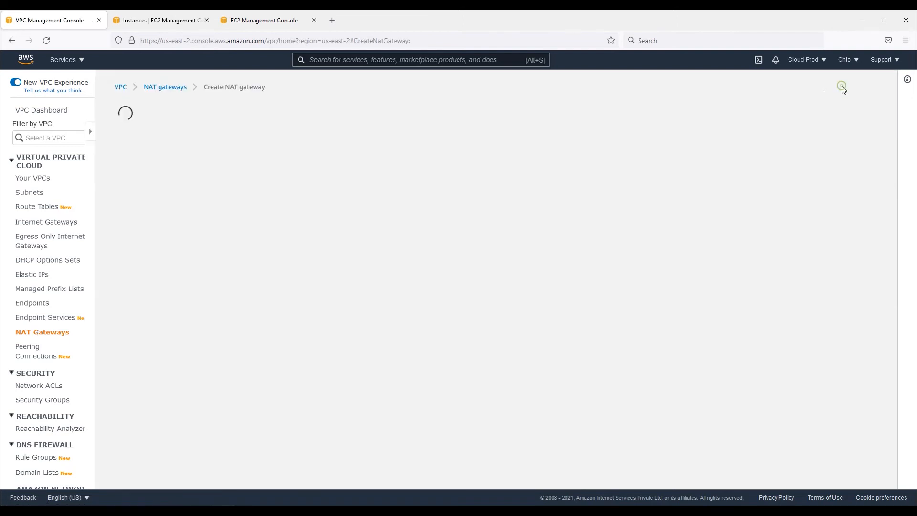
left_click(90, 212)
type("MNGT-NAT")
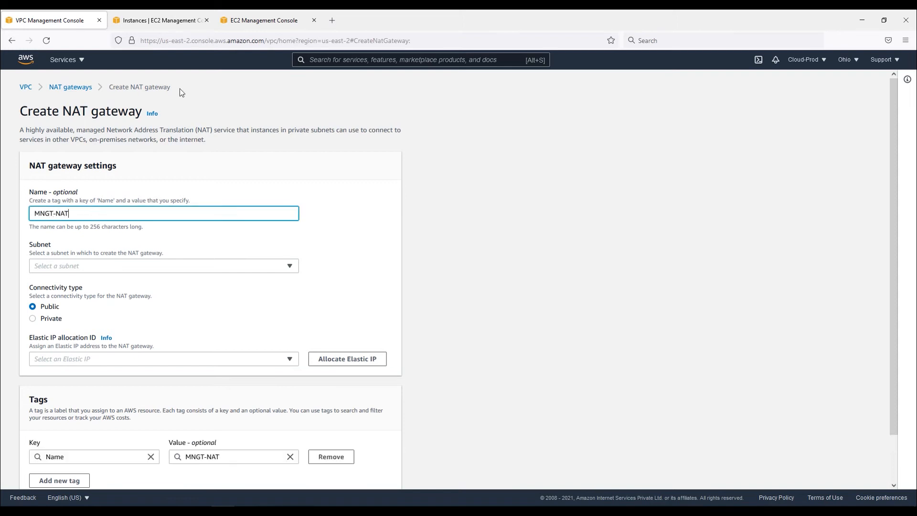
double_click(33, 246)
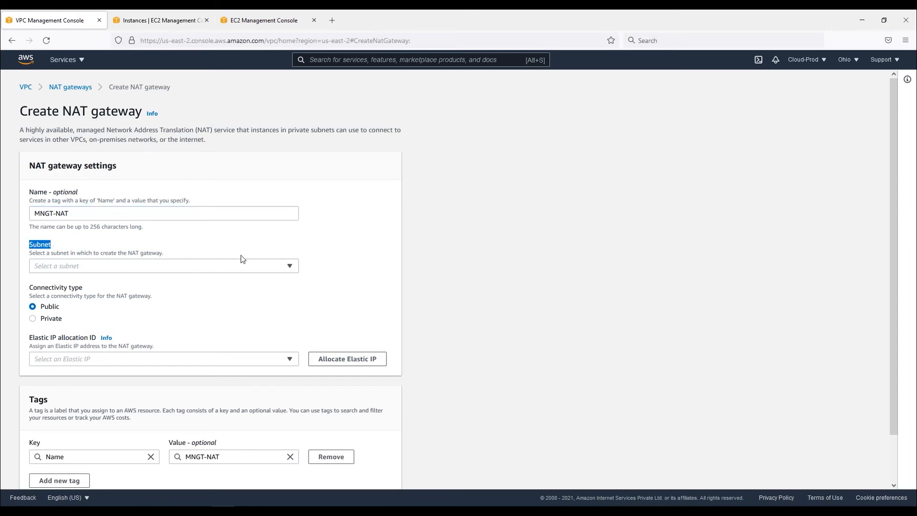
left_click(289, 265)
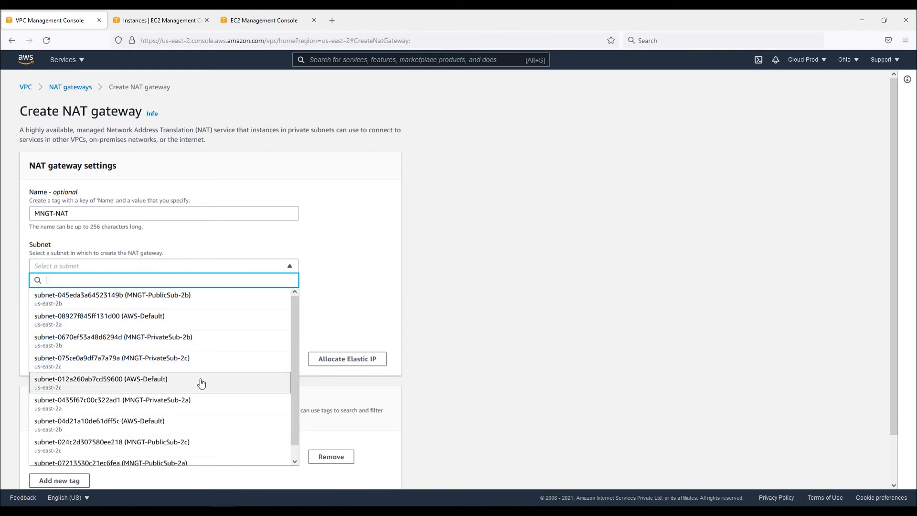
left_click(178, 299)
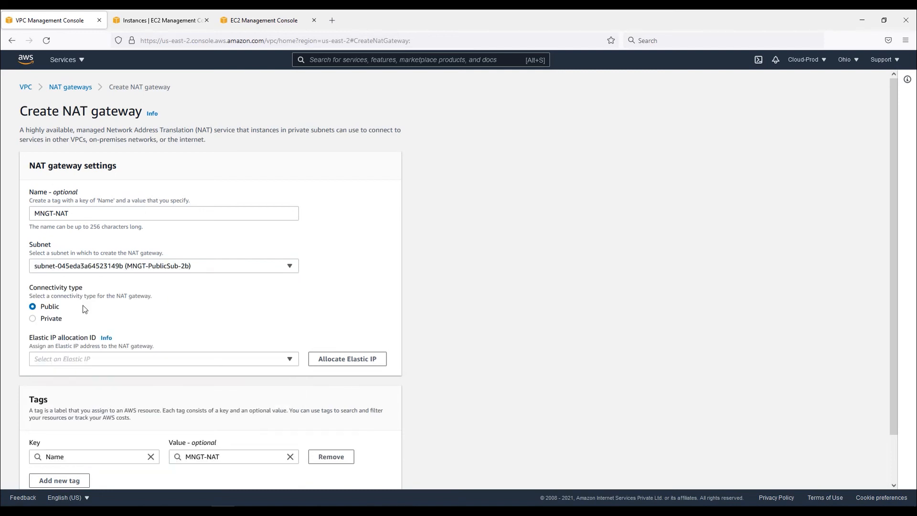
triple_click(35, 289)
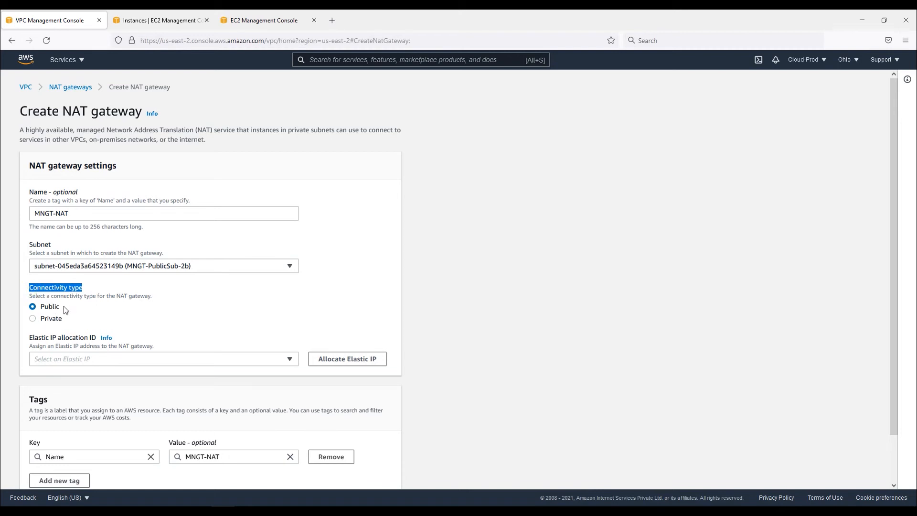
Step: Allocate a new Elastic IP address and select it as the NAT gateway's Elastic IP allocation ID
scroll(191, 311, "down", 2)
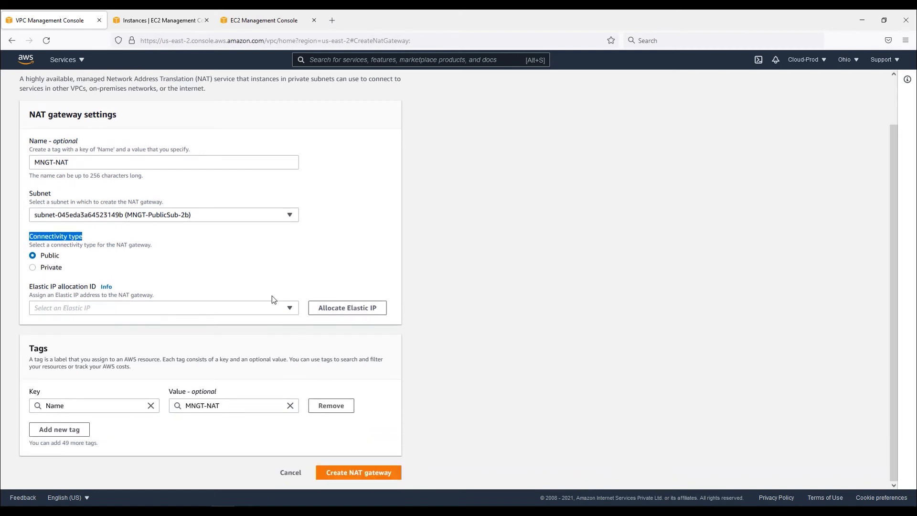
left_click(291, 309)
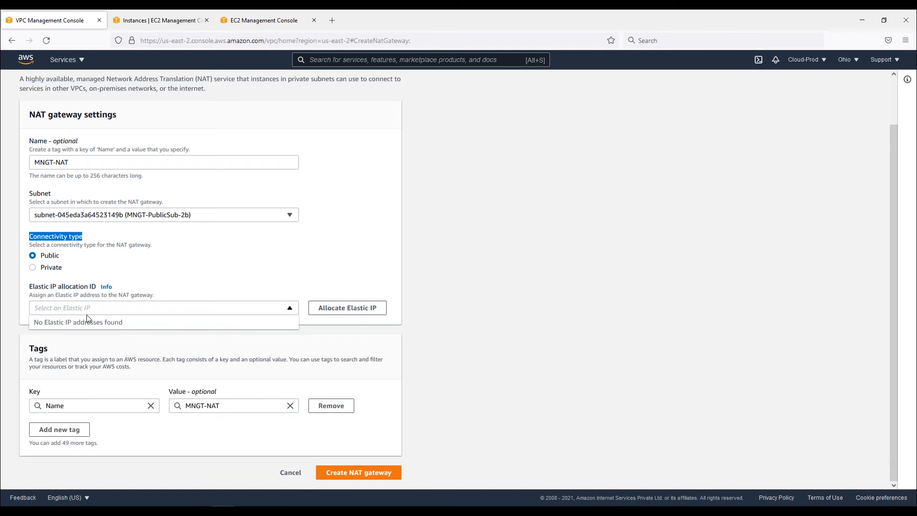
left_click(284, 274)
left_click(349, 310)
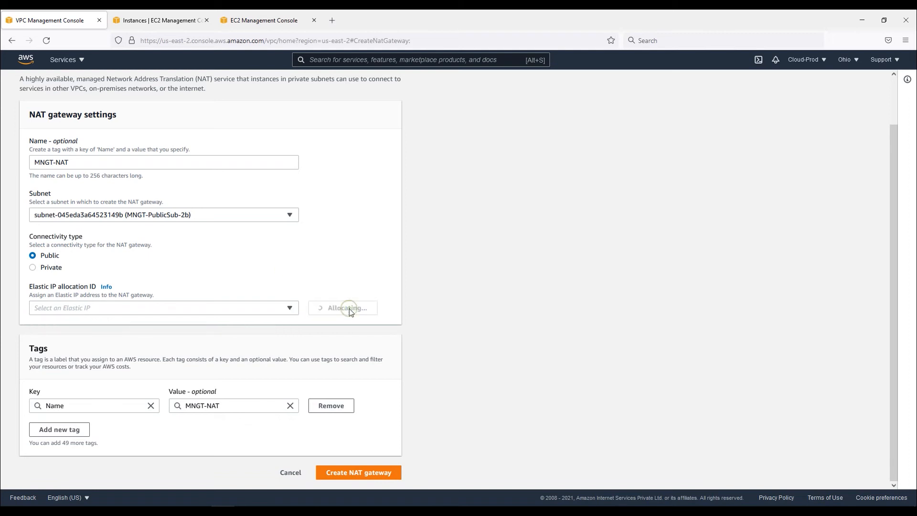
scroll(191, 315, "down", 2)
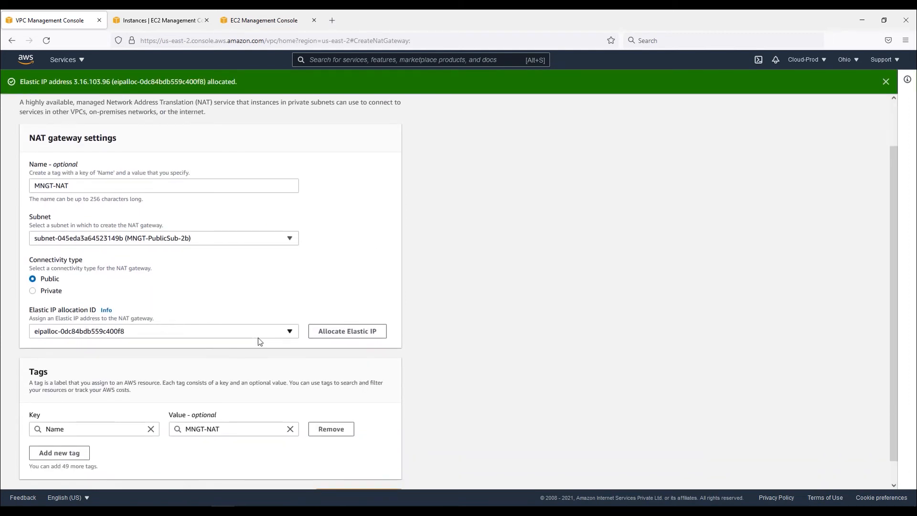
left_click(282, 337)
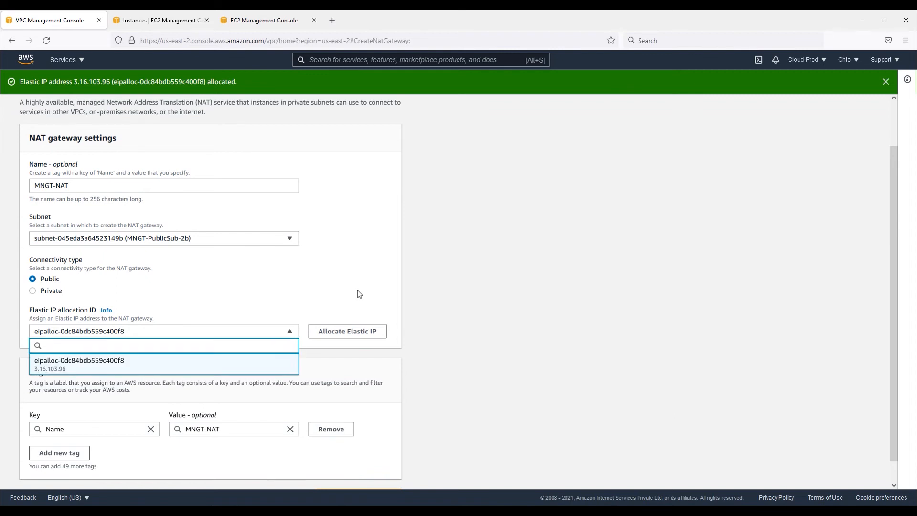
left_click(201, 364)
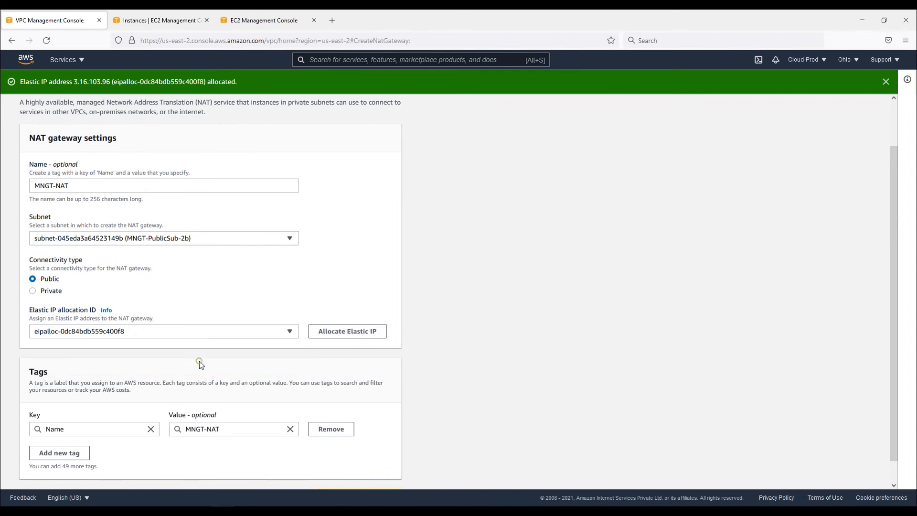
Step: Create the MNGT-NAT gateway and dismiss the notification banner
scroll(276, 311, "down", 1)
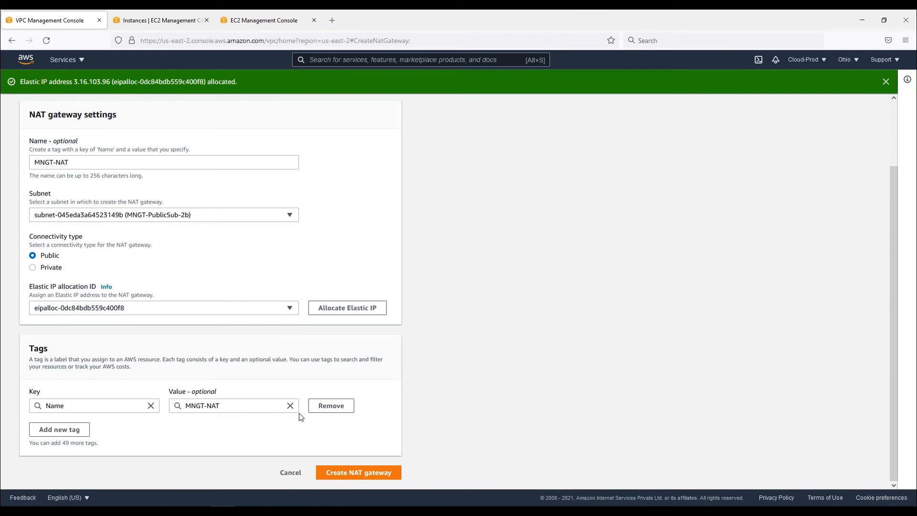
left_click(359, 473)
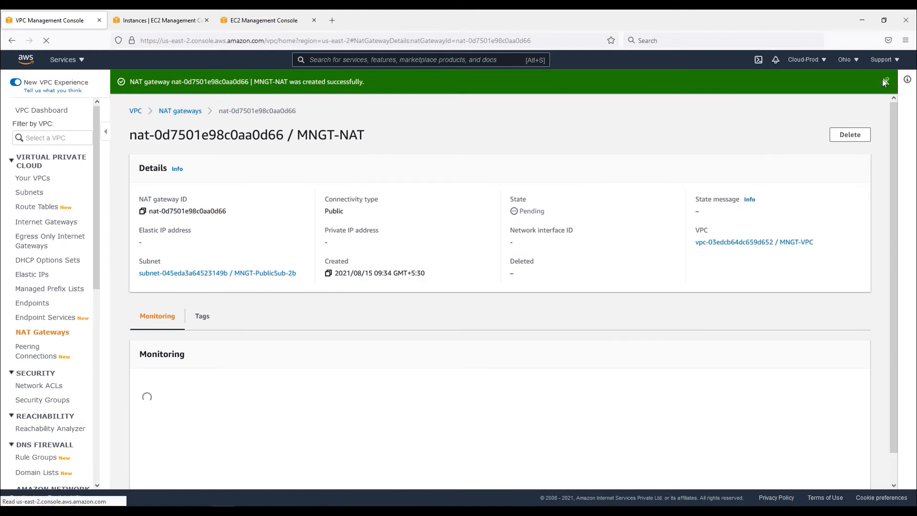
left_click(884, 81)
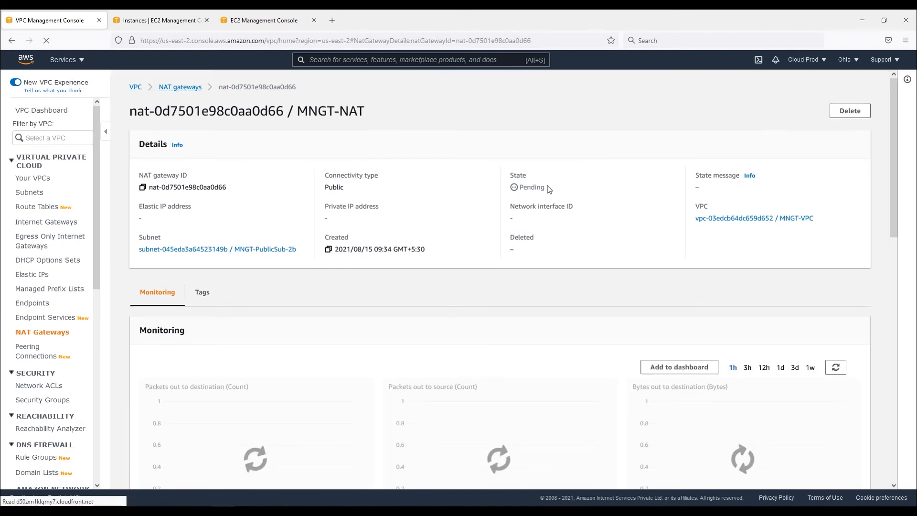
Step: Check MNGT-NAT's state, then enlarge its details in the NAT gateways list and examine its private IP address
double_click(531, 187)
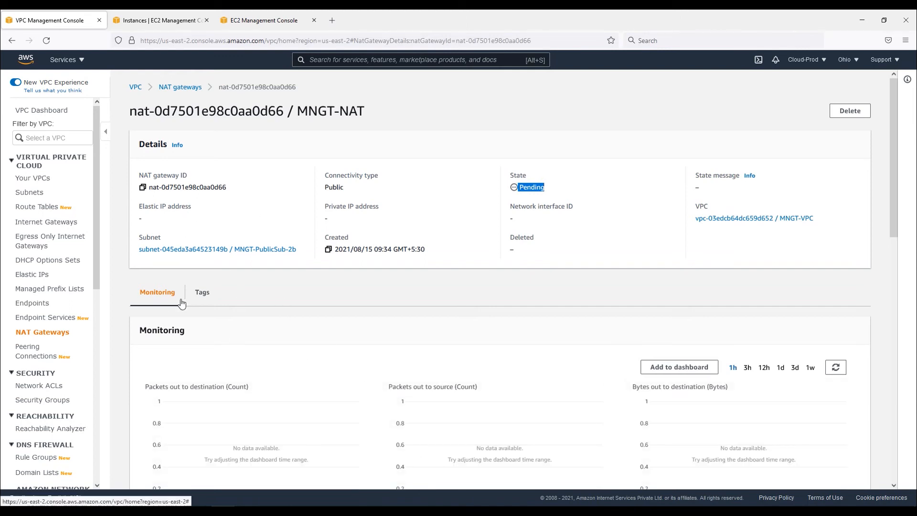
left_click(181, 87)
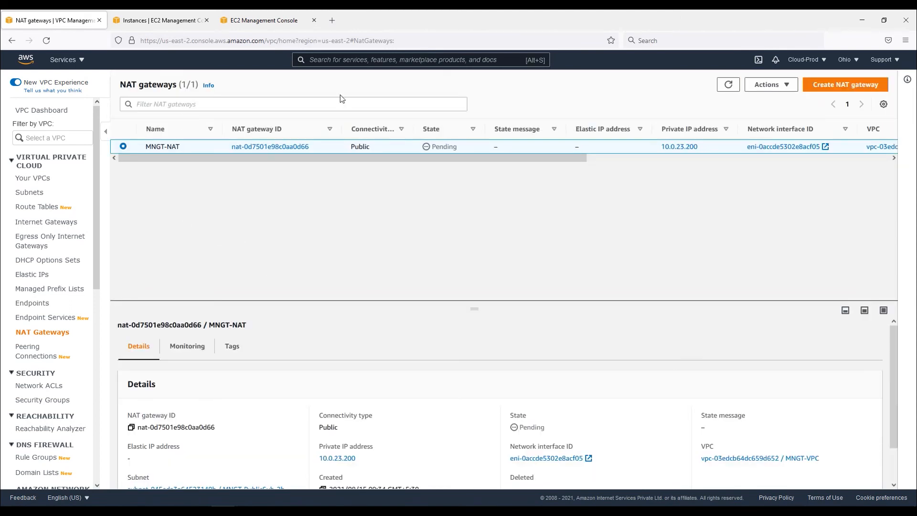
left_click_drag(475, 308, 475, 232)
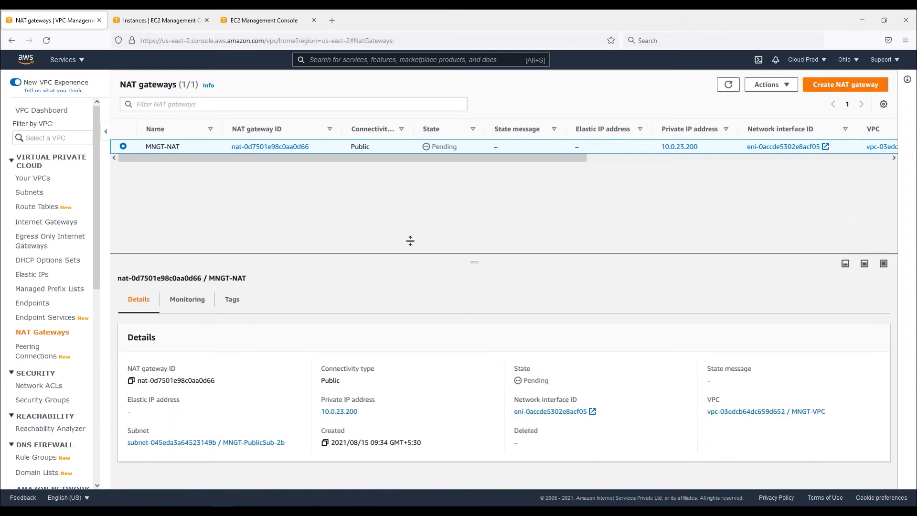
left_click_drag(410, 241, 431, 215)
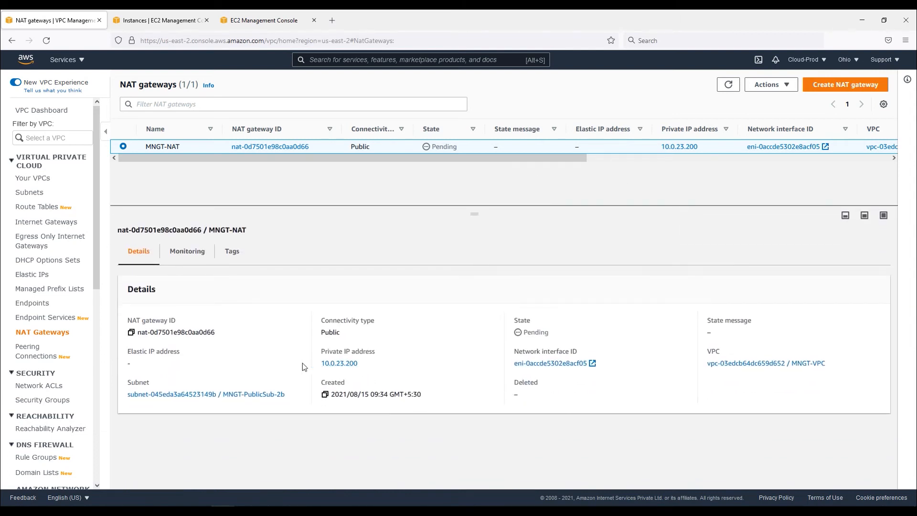
left_click_drag(363, 365, 326, 366)
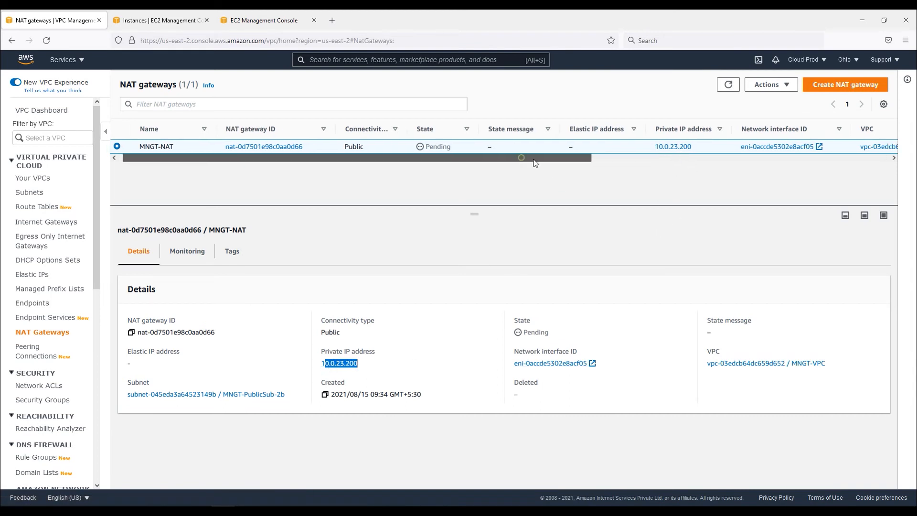
scroll(530, 170, "right", 5)
scroll(526, 176, "left", 5)
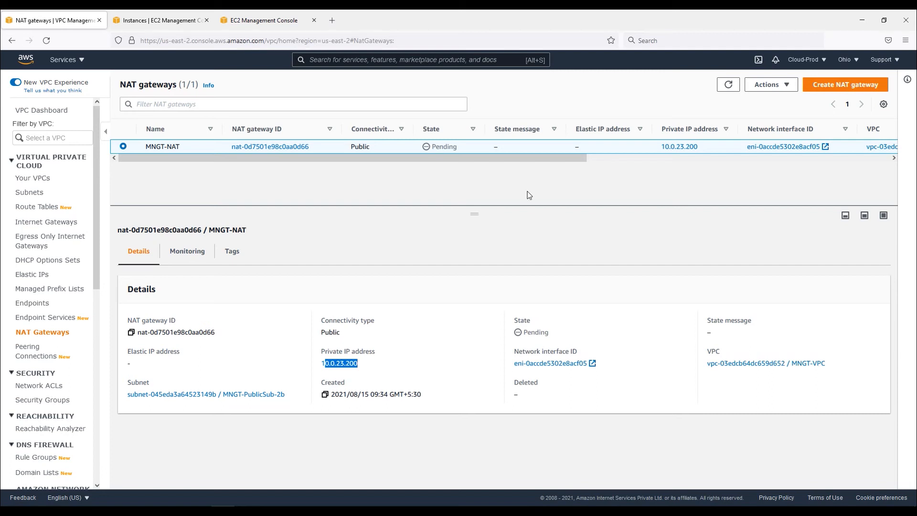
Step: Name the newly allocated Elastic IP address MNGT-NATIP in the Elastic IPs list
left_click(40, 278)
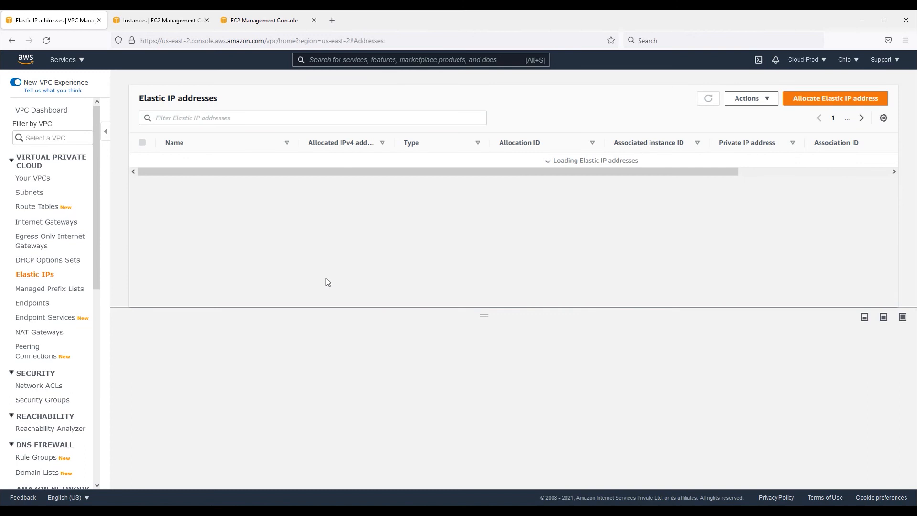
left_click_drag(357, 161, 307, 165)
left_click(176, 161)
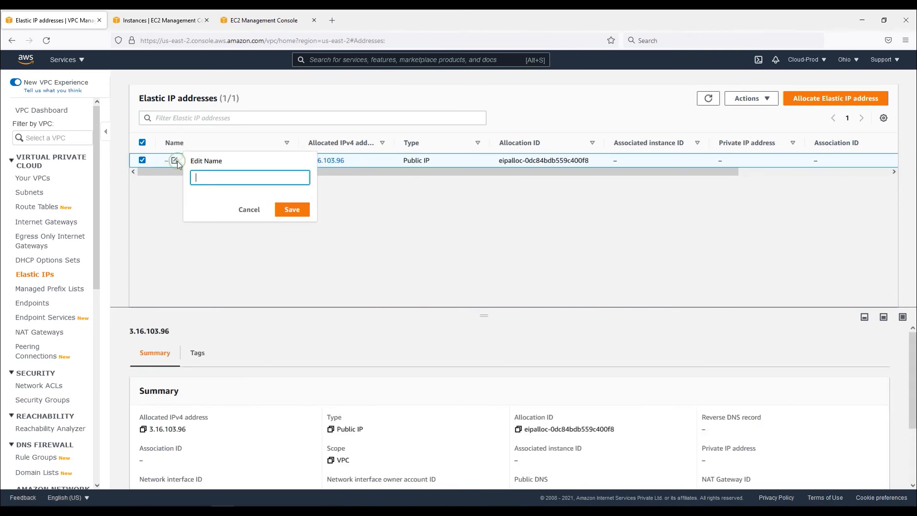
type("MNGT-NATIP")
left_click(292, 210)
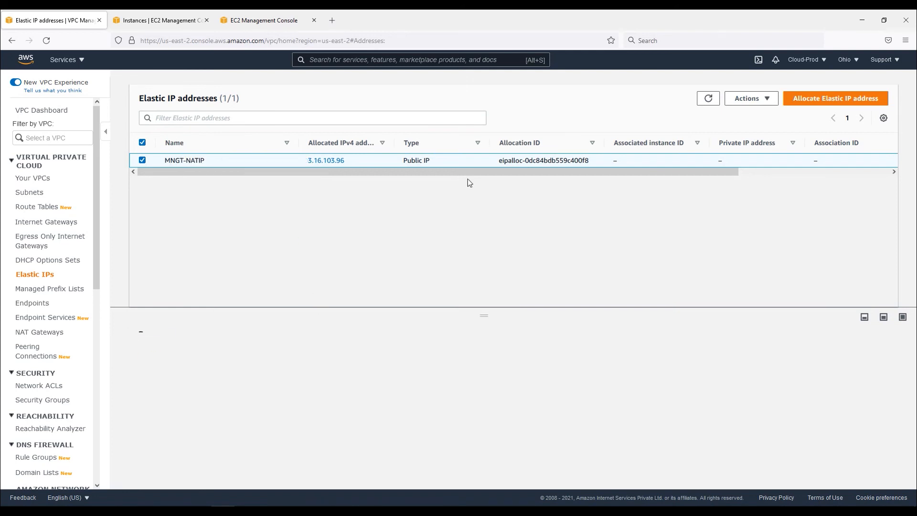
left_click_drag(468, 174, 583, 175)
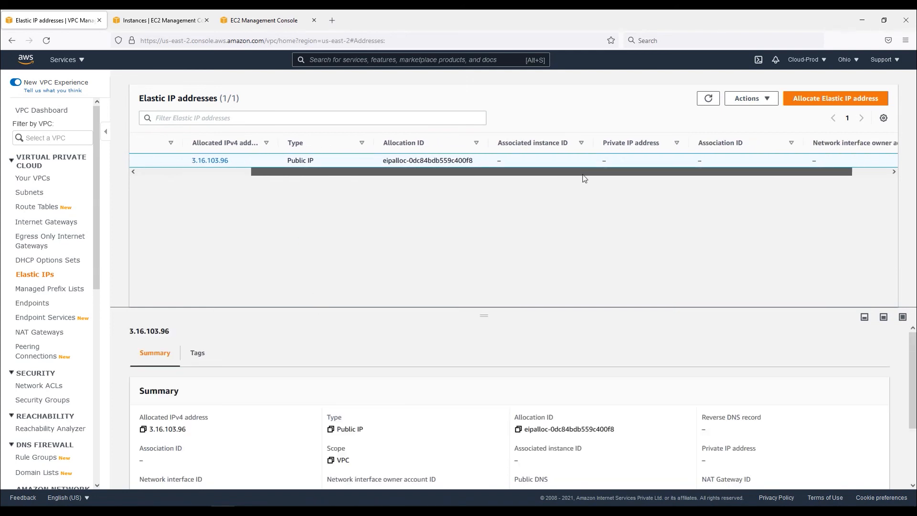
Step: Check MNGT-NATIP's association columns, then refresh the NAT gateways list and examine MNGT-NAT's state, Elastic IP address and private IP address
left_click_drag(582, 173, 698, 180)
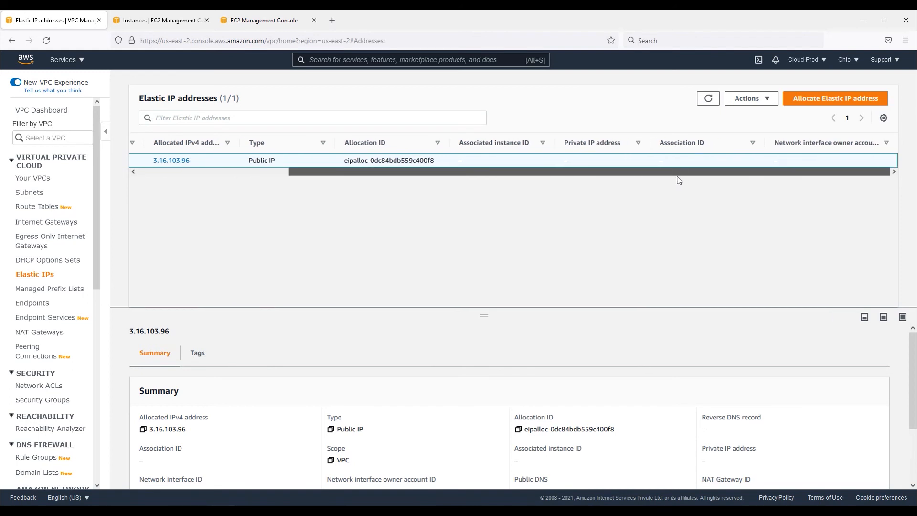
left_click_drag(680, 181, 380, 193)
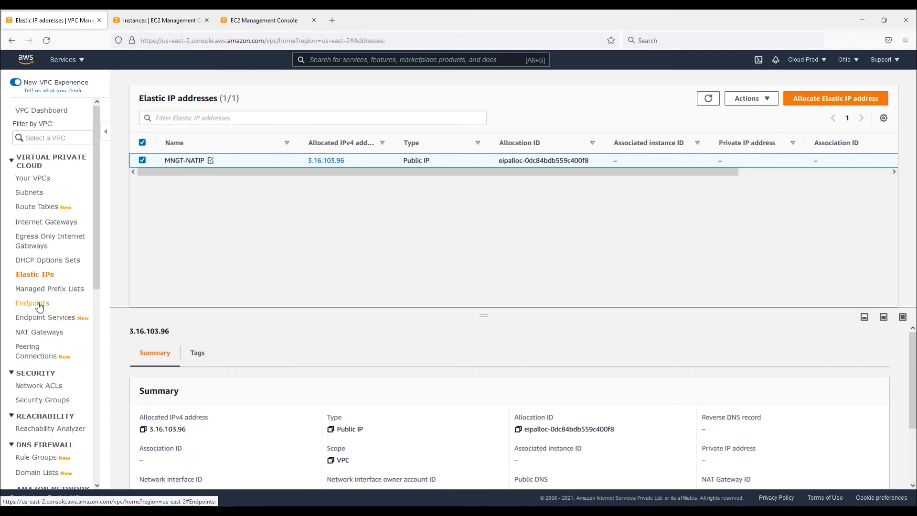
left_click(37, 333)
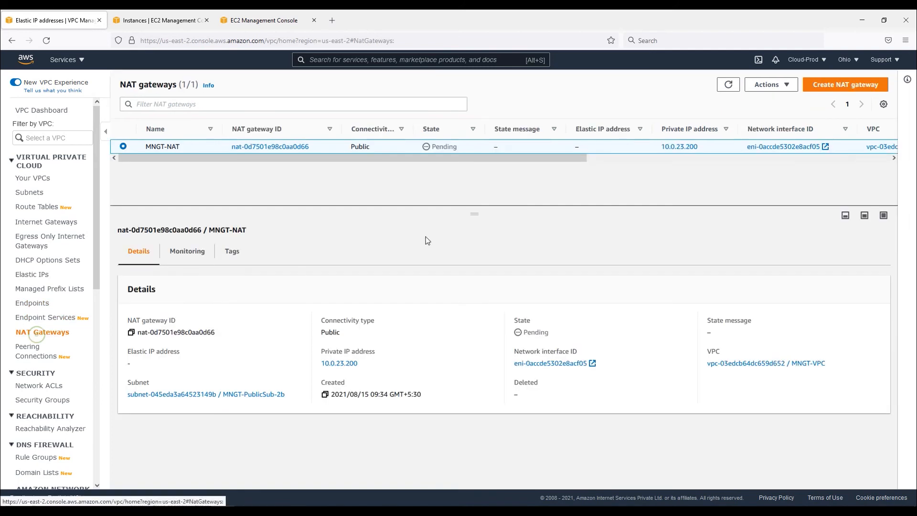
left_click(728, 85)
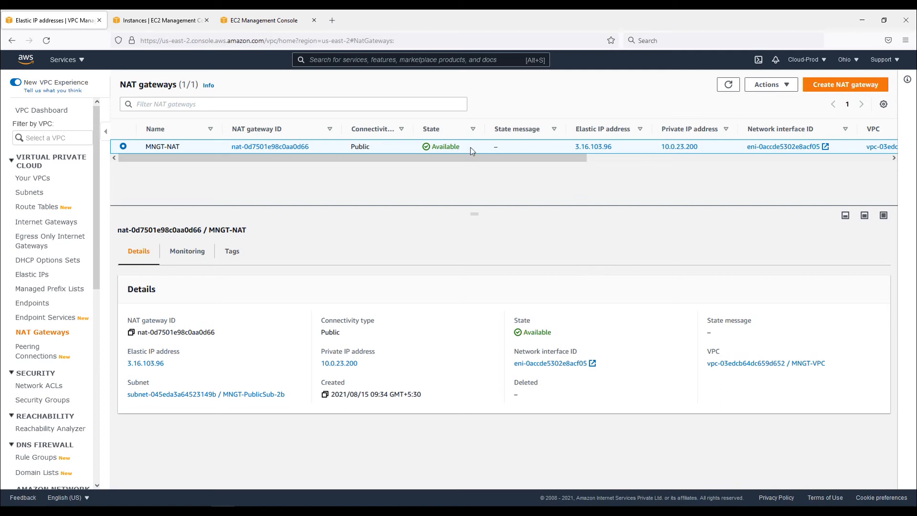
left_click_drag(463, 146, 419, 151)
left_click_drag(616, 148, 576, 147)
left_click_drag(703, 146, 655, 148)
left_click_drag(183, 361, 123, 359)
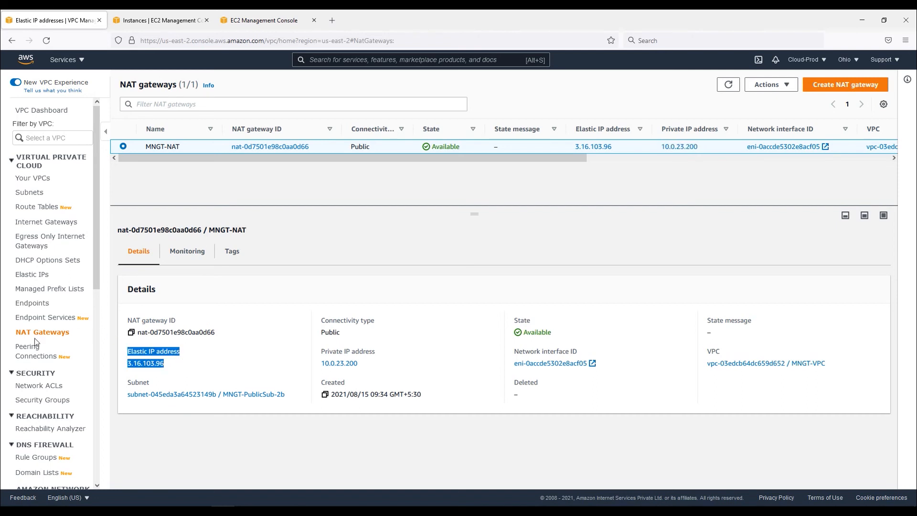
Step: Refresh the Elastic IPs list and examine MNGT-NATIP's private IP address and its enlarged summary
left_click(47, 277)
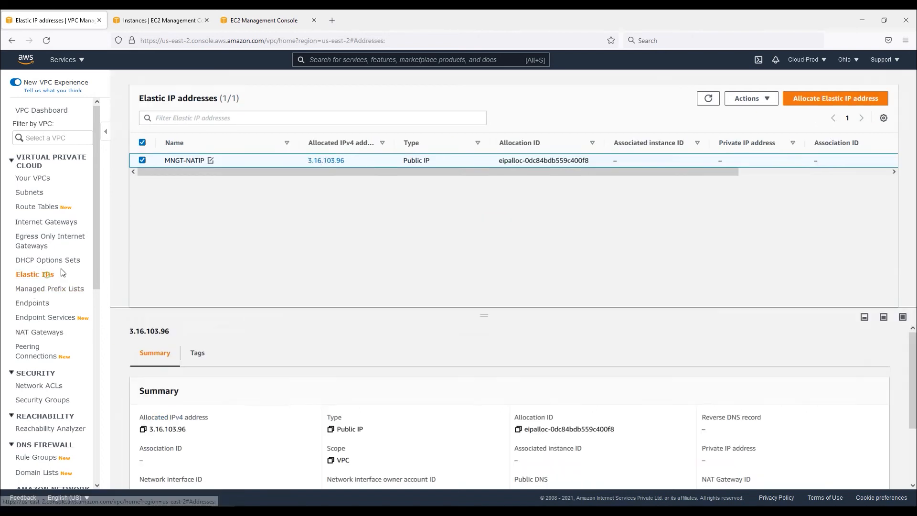
left_click(709, 99)
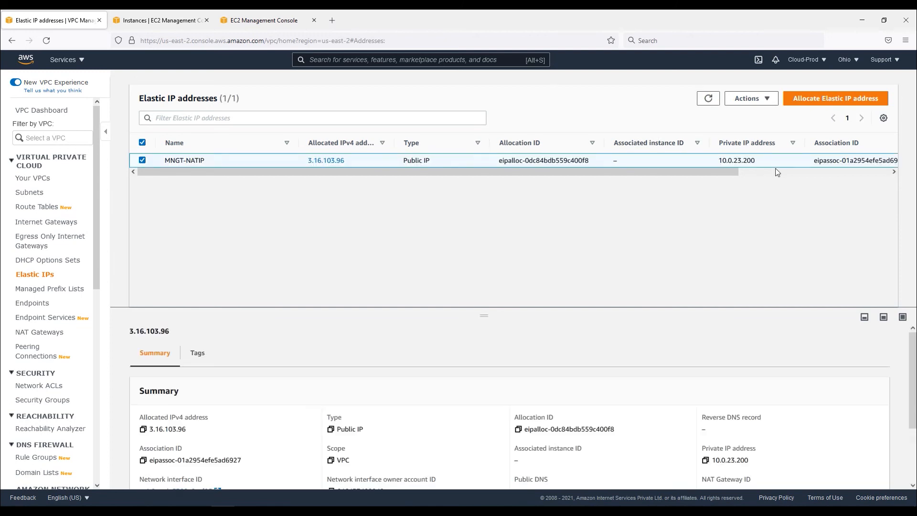
left_click_drag(756, 161, 718, 162)
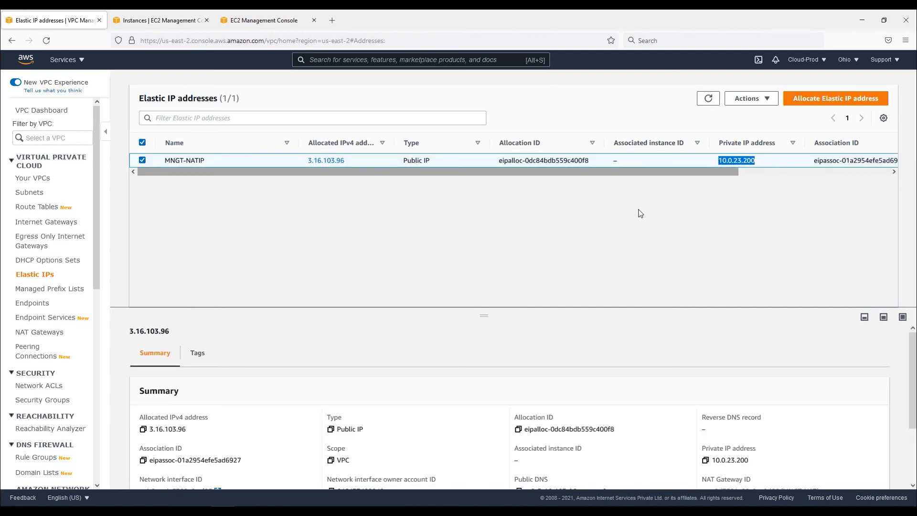
left_click_drag(487, 316, 484, 230)
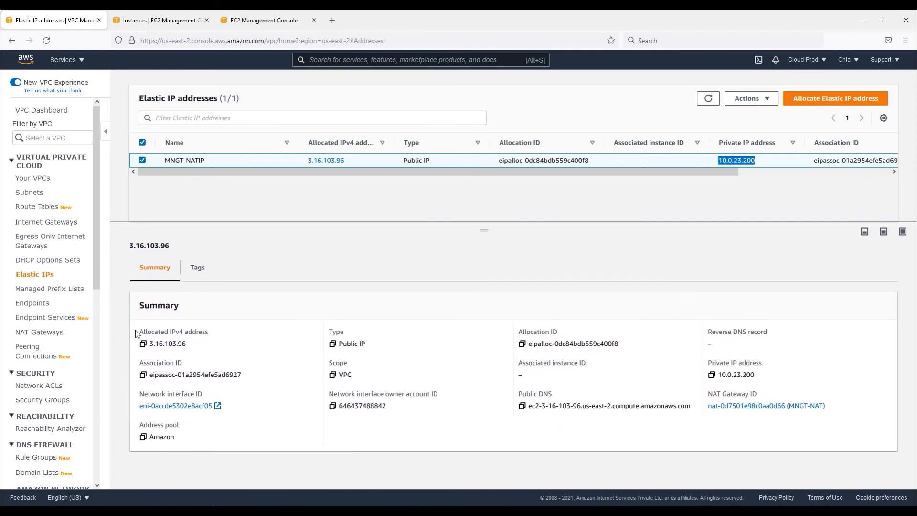
Step: Examine which subnet and VPC MNGT-NAT belongs to in the NAT gateway's details
left_click(43, 333)
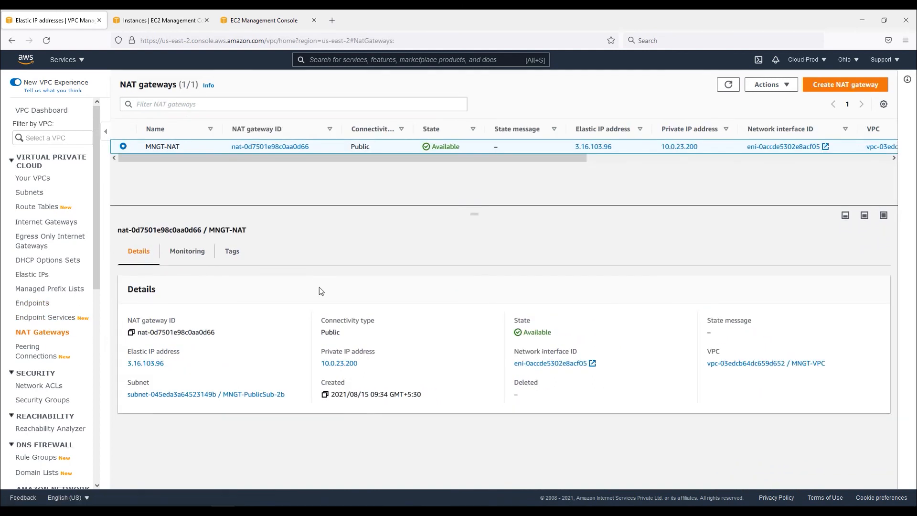
left_click_drag(294, 395, 230, 396)
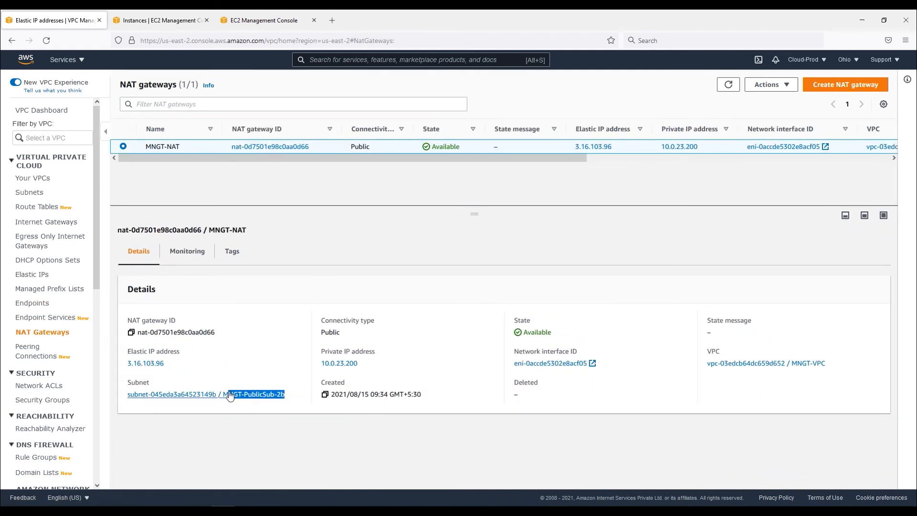
left_click_drag(842, 367, 787, 369)
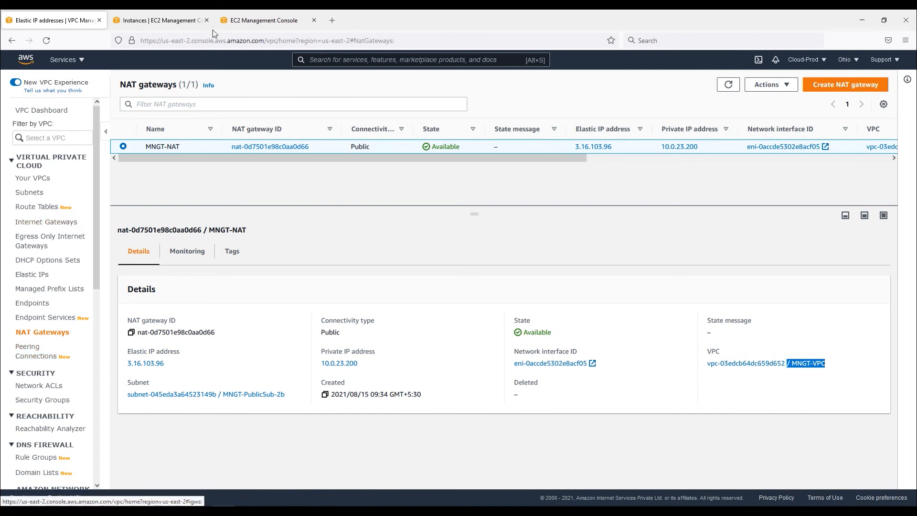
Step: Examine the public and private IPv4 addresses in the EC2 network interfaces list, then return to the instances list
left_click(160, 20)
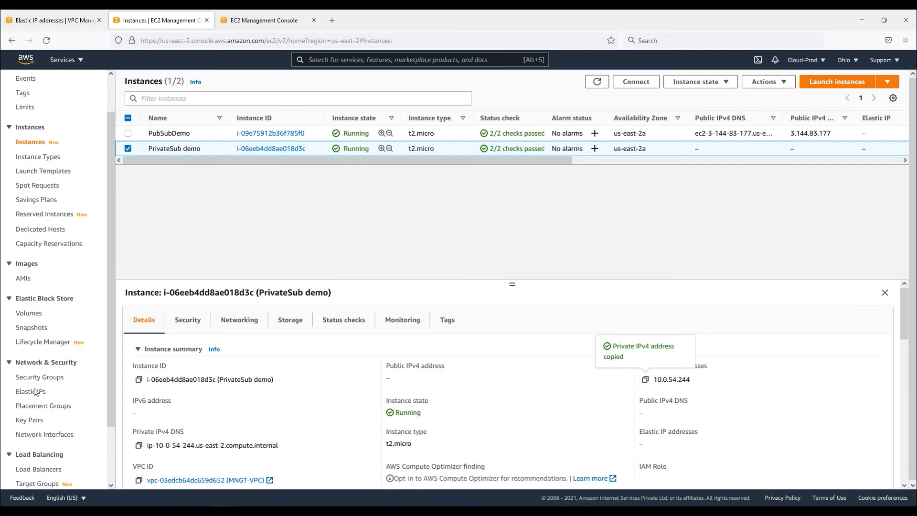
scroll(47, 407, "down", 3)
left_click(46, 366)
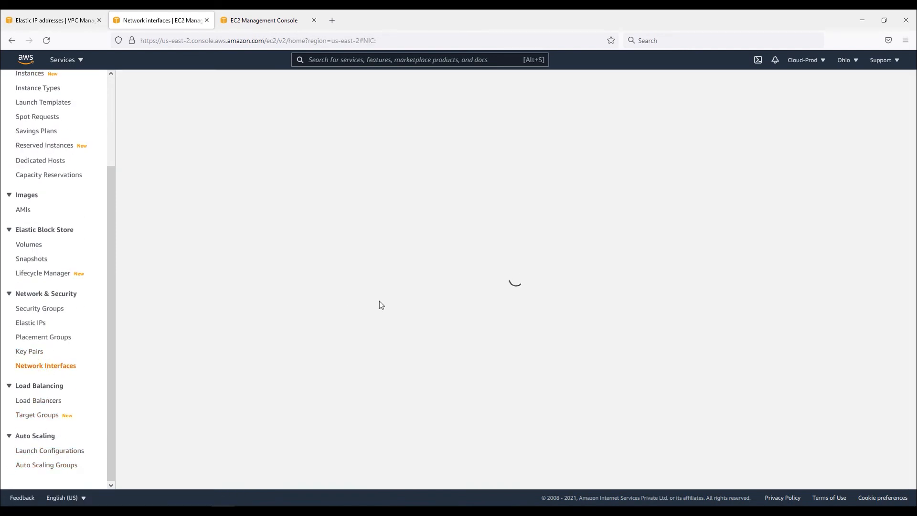
left_click_drag(420, 189, 616, 198)
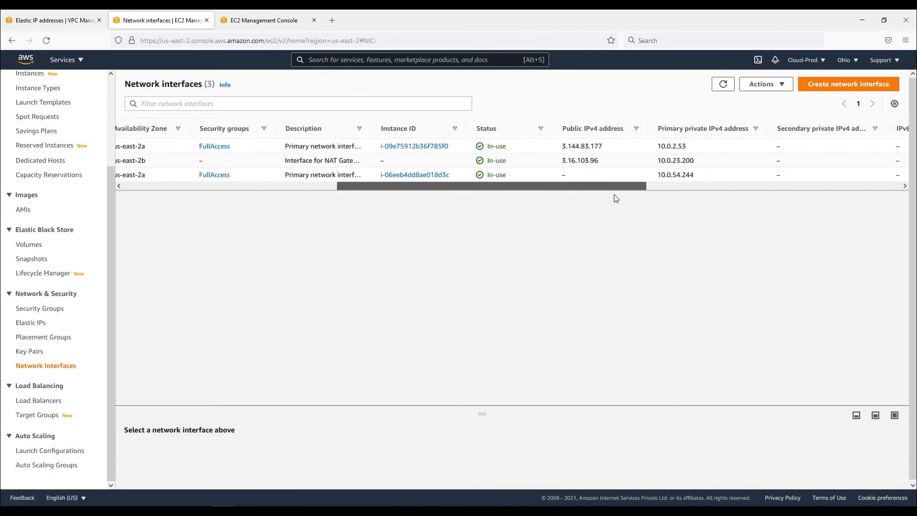
left_click_drag(569, 190, 121, 199)
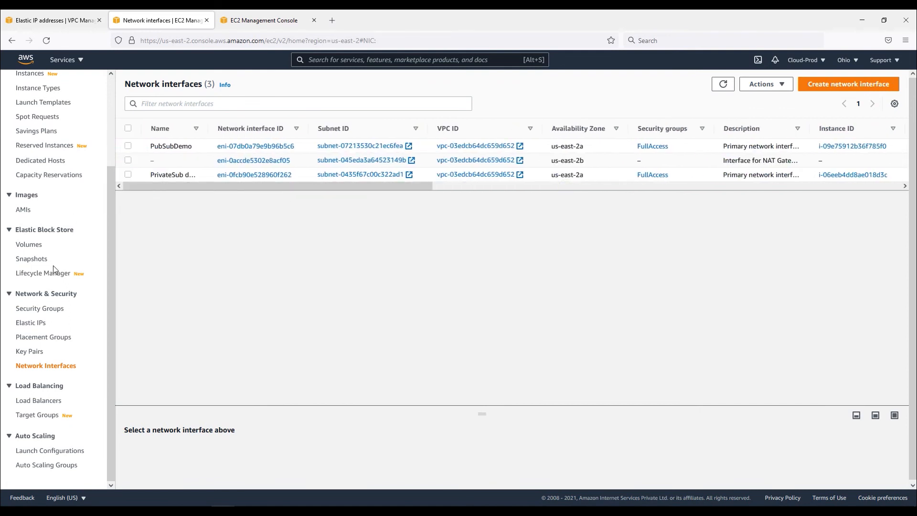
scroll(53, 265, "up", 3)
left_click(30, 191)
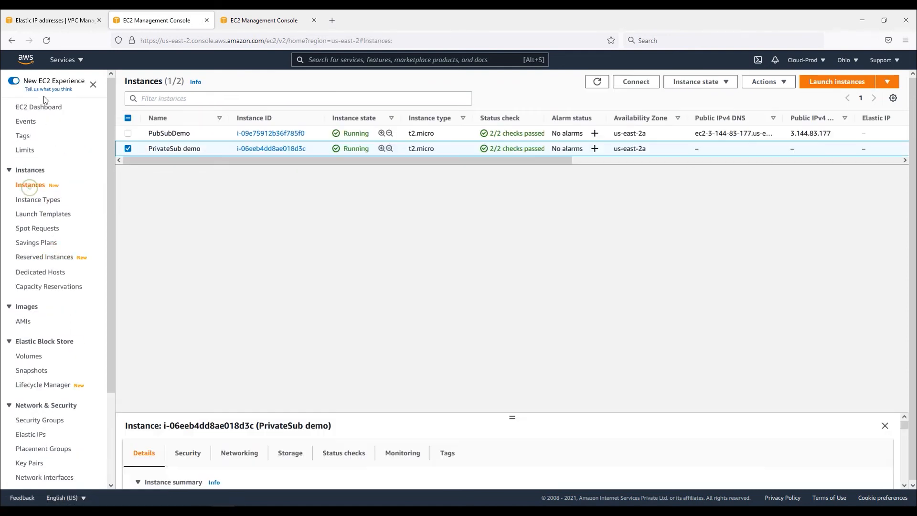
Step: Open MNGT-Private-RT in the VPC route tables and examine its routes and subnet associations
left_click(53, 20)
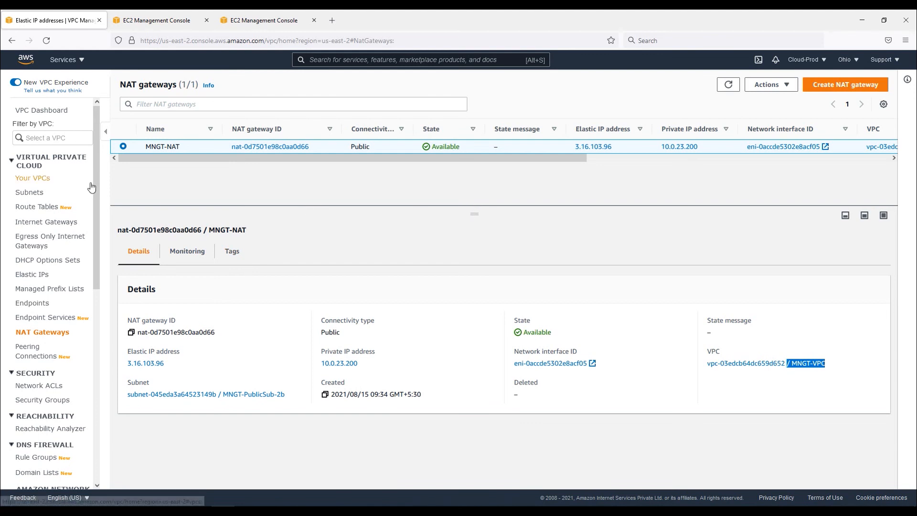
left_click(41, 209)
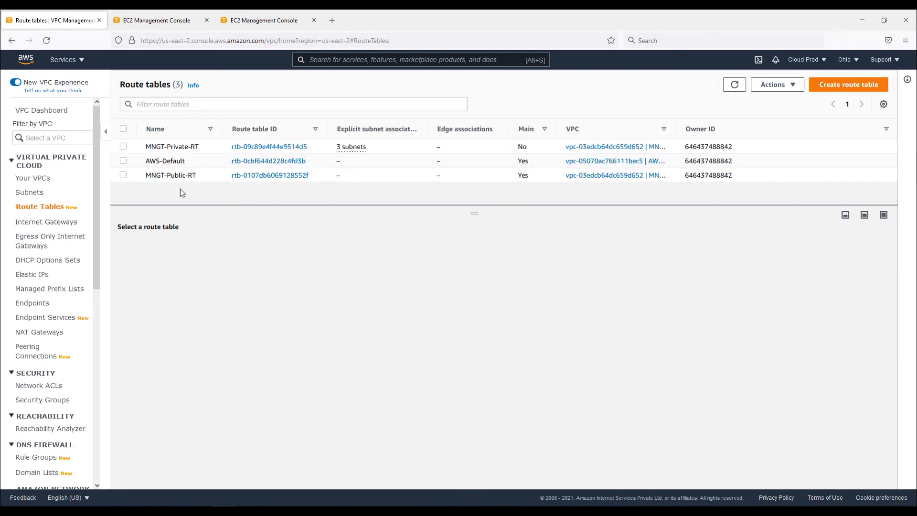
left_click(187, 148)
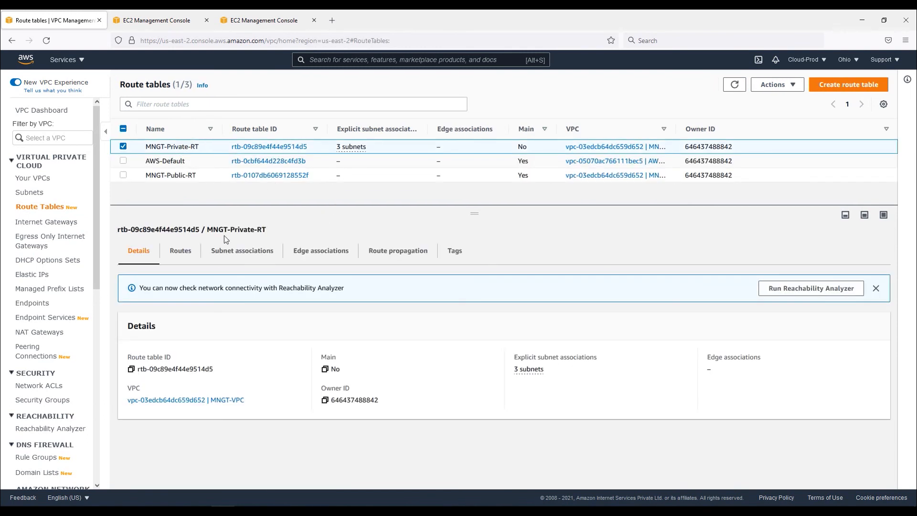
left_click(189, 258)
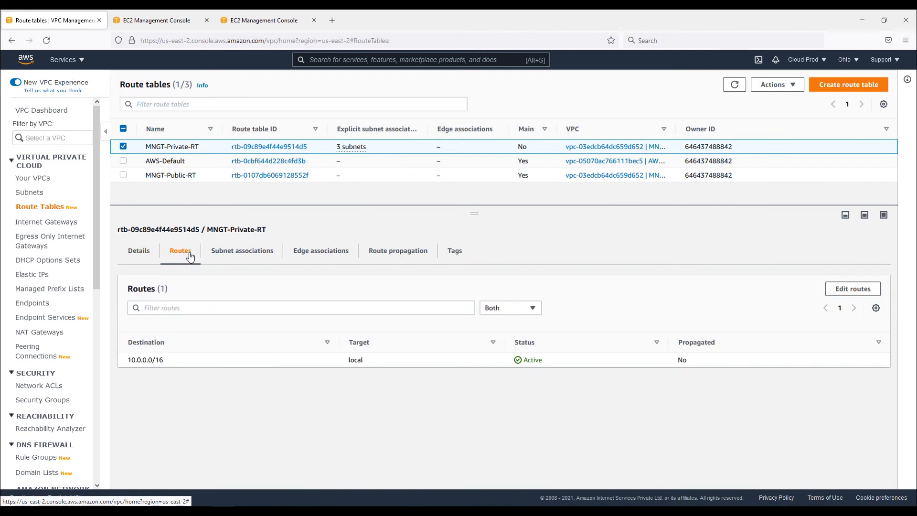
left_click(242, 251)
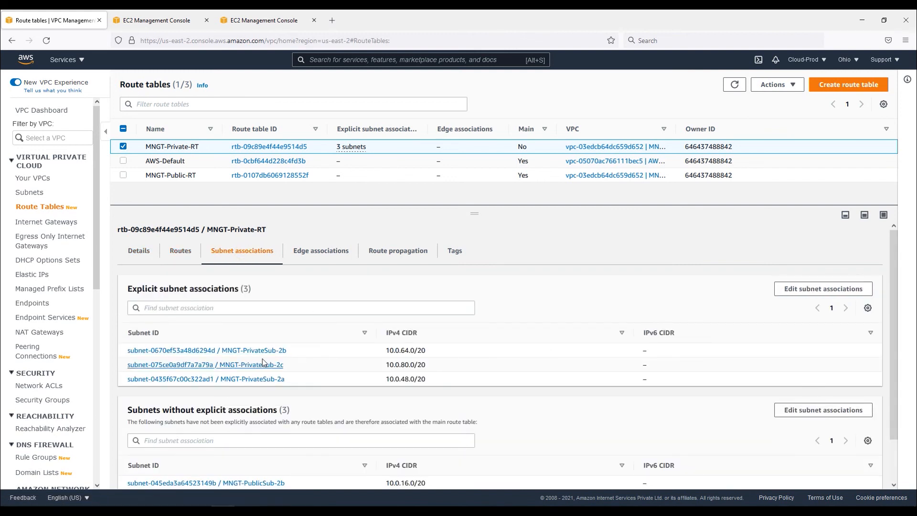
Step: Add a route to MNGT-Private-RT with destination 0.0.0.0/0 and the MNGT-NAT gateway as target, save it and dismiss the banner
left_click(181, 251)
left_click(854, 289)
left_click(55, 200)
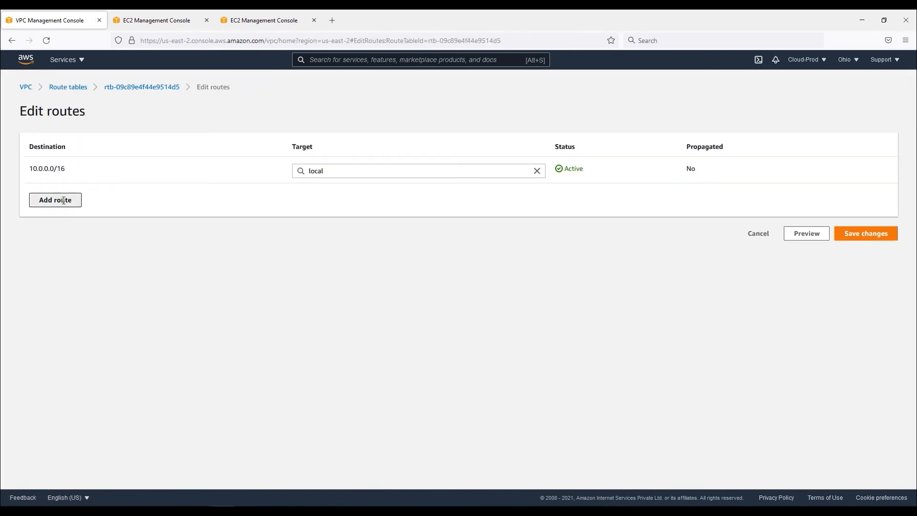
left_click(85, 198)
left_click(58, 213)
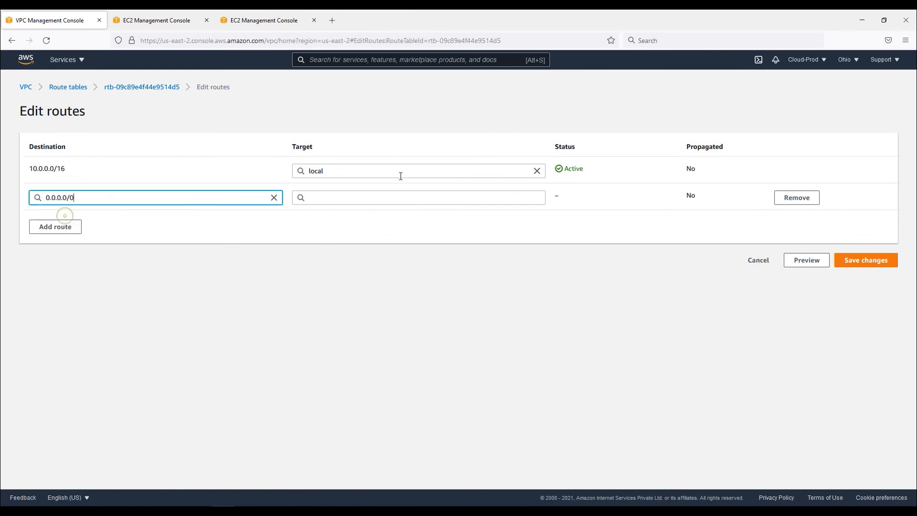
left_click(400, 196)
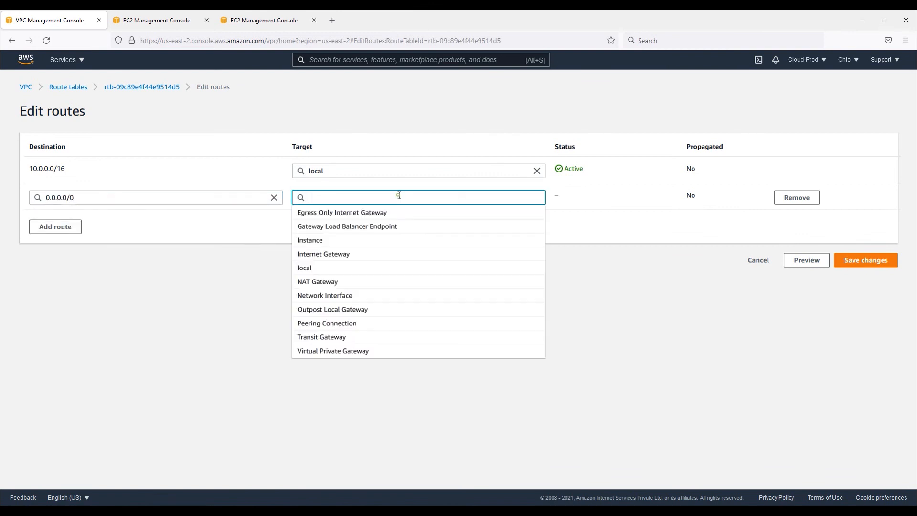
left_click(339, 283)
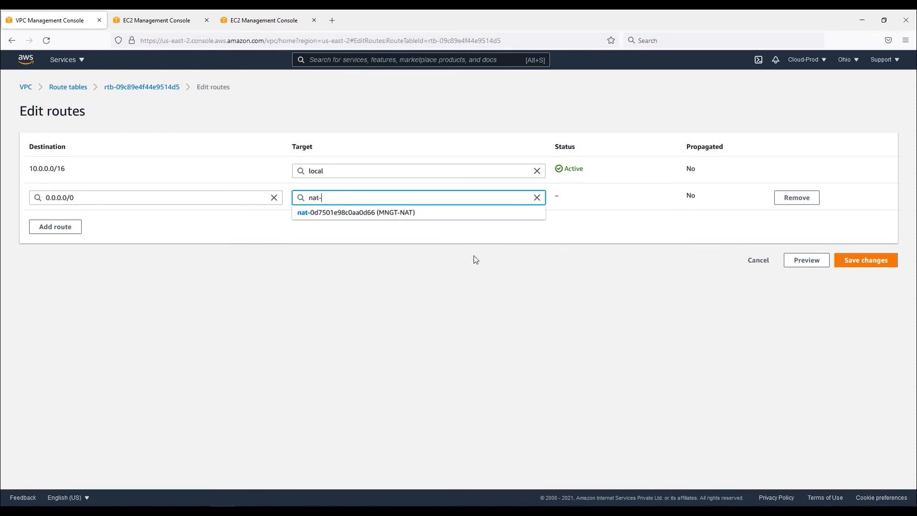
left_click(407, 215)
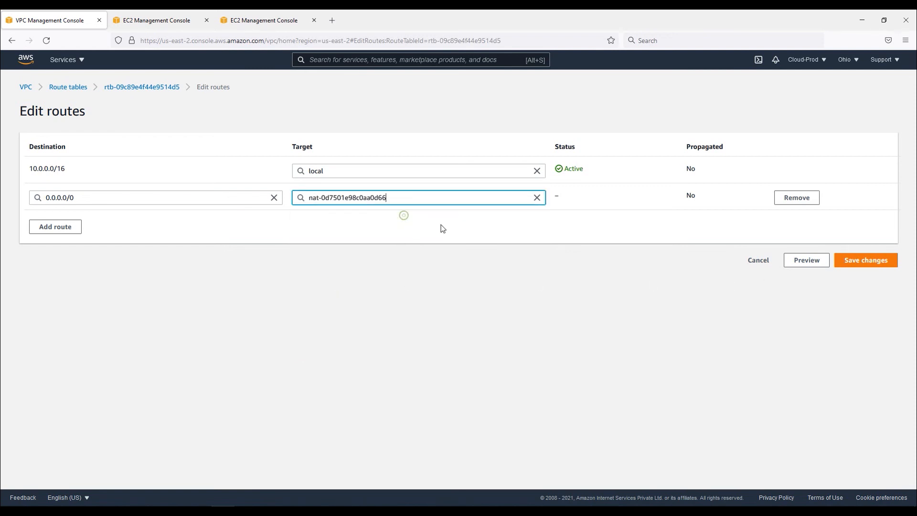
left_click(855, 264)
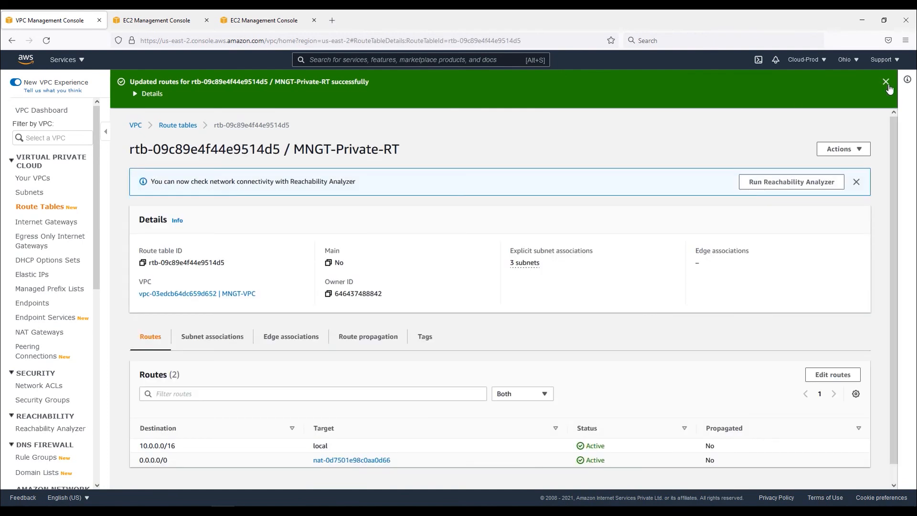
left_click(887, 82)
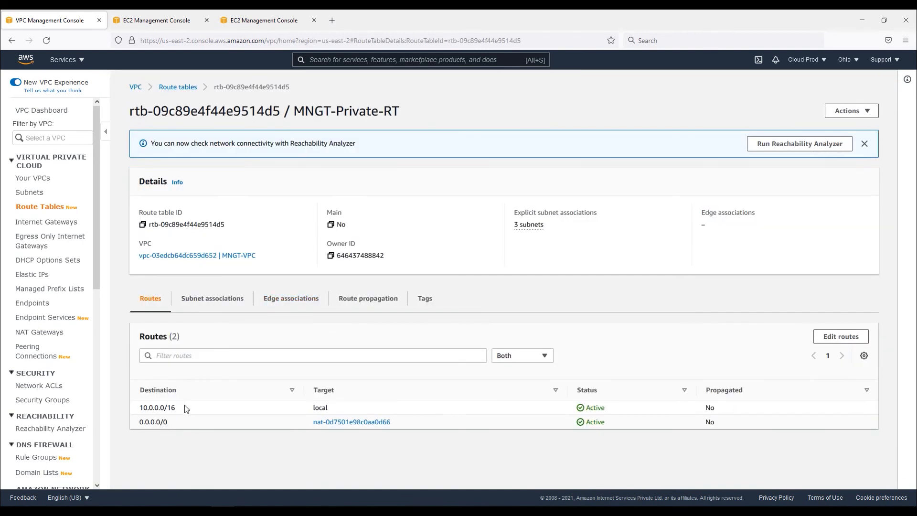
Step: Switch to the private instance's terminal session and clear its screen with the clear command
left_click(267, 510)
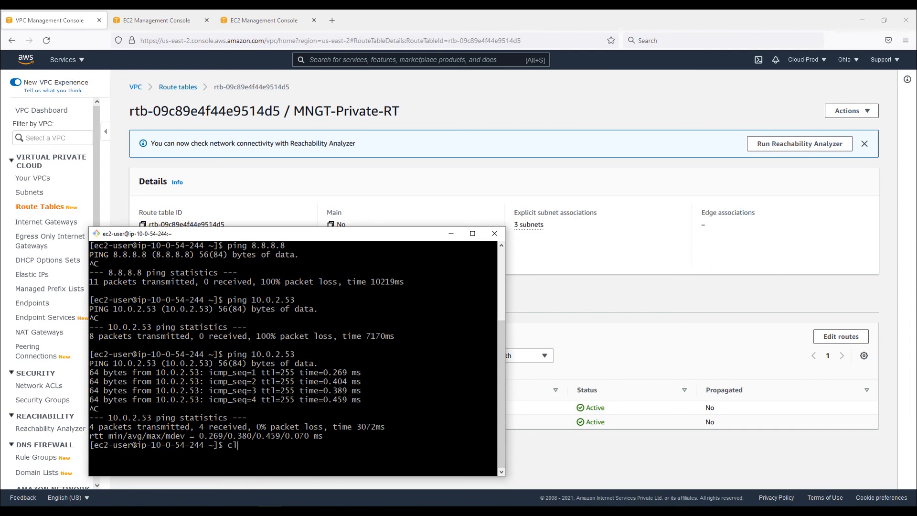
type("cleR")
key("Return")
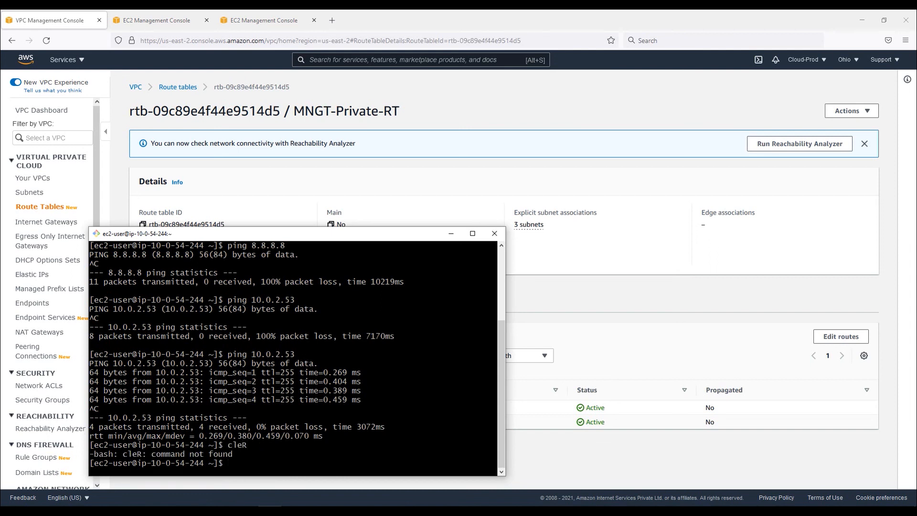
type("CLEAR")
key("Return")
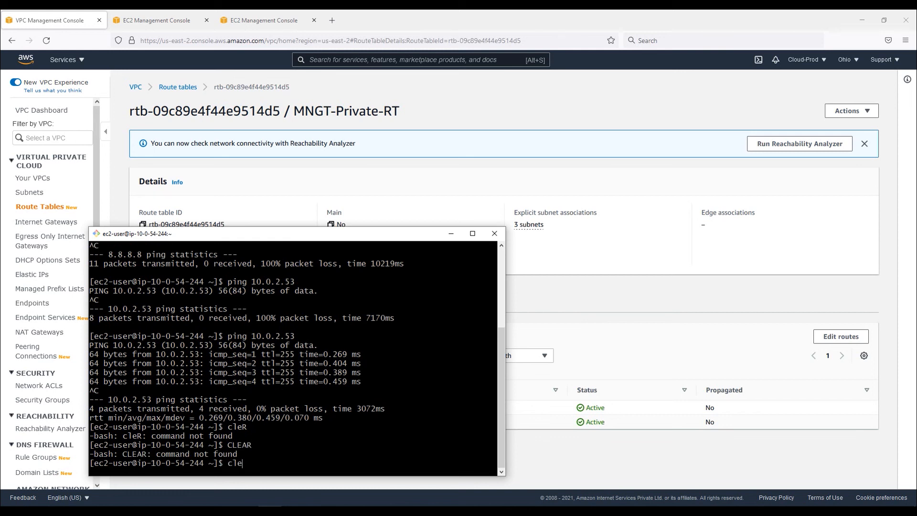
key("Return")
Step: Compare the PrivateSub demo instance's private IPv4 address in its EC2 details with the host name in the terminal prompt
left_click(156, 21)
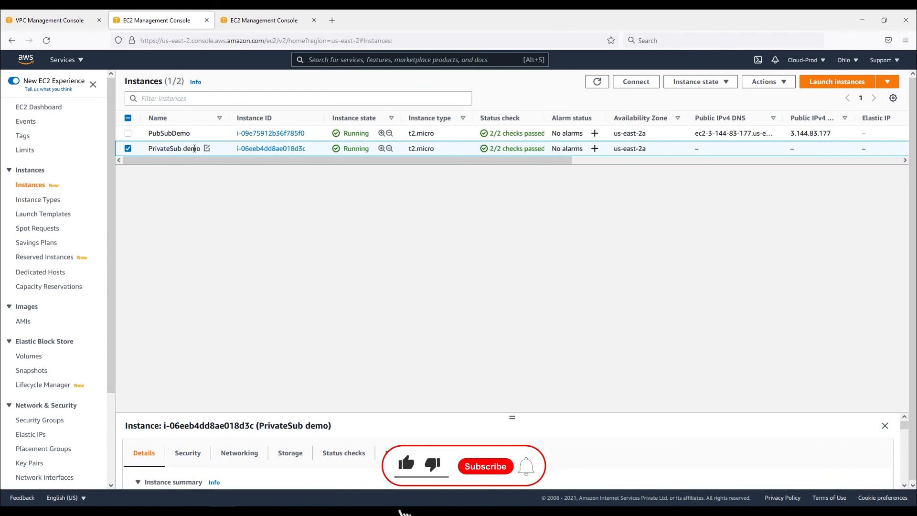
left_click_drag(510, 417, 508, 225)
double_click(678, 320)
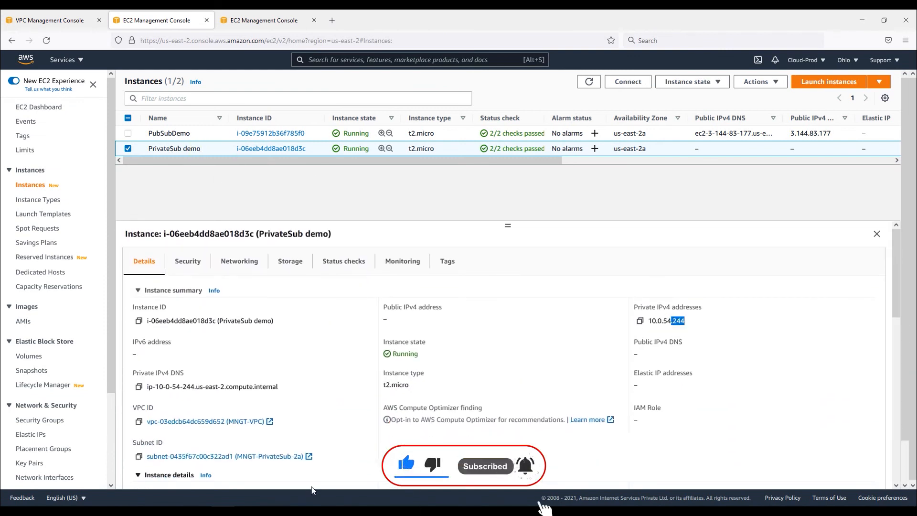
left_click(270, 510)
left_click_drag(185, 246, 203, 247)
Step: Ping 8.8.8.8 from the private instance's terminal, stop the ping, and reposition the terminal window
left_click(228, 262)
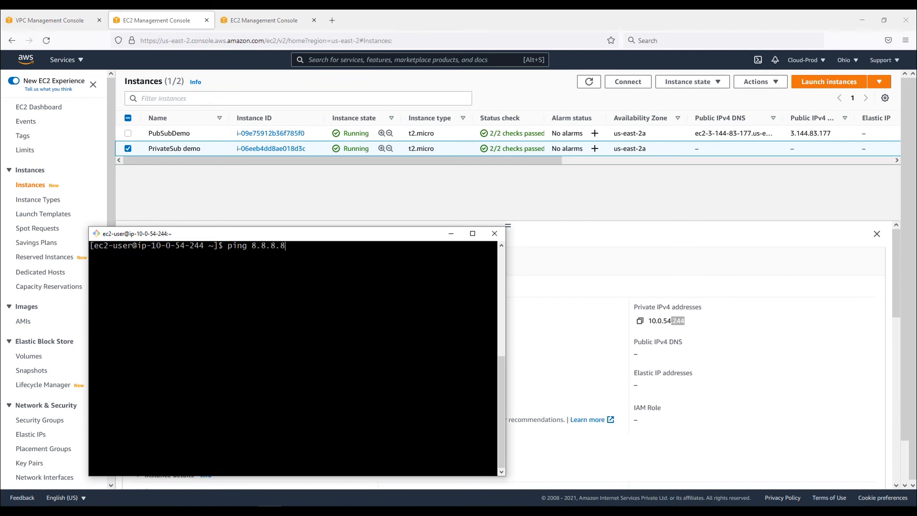
key("Return")
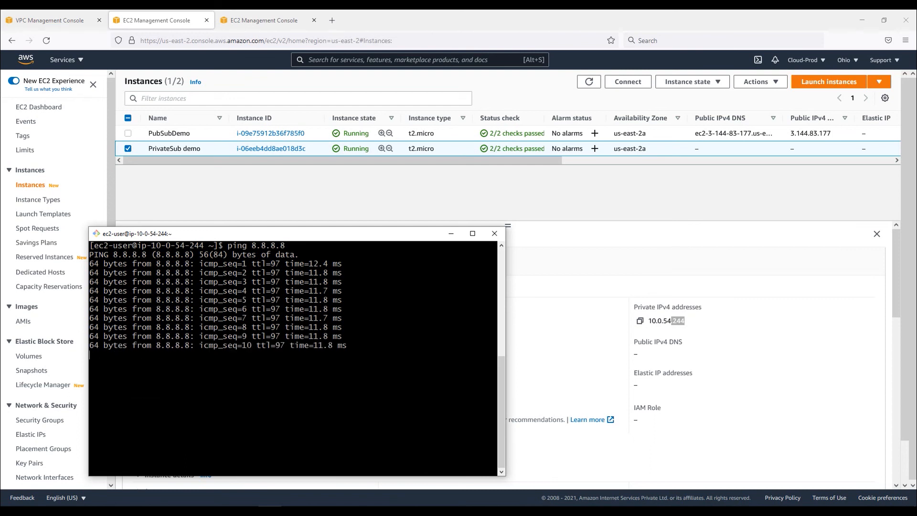
key("ctrl+c")
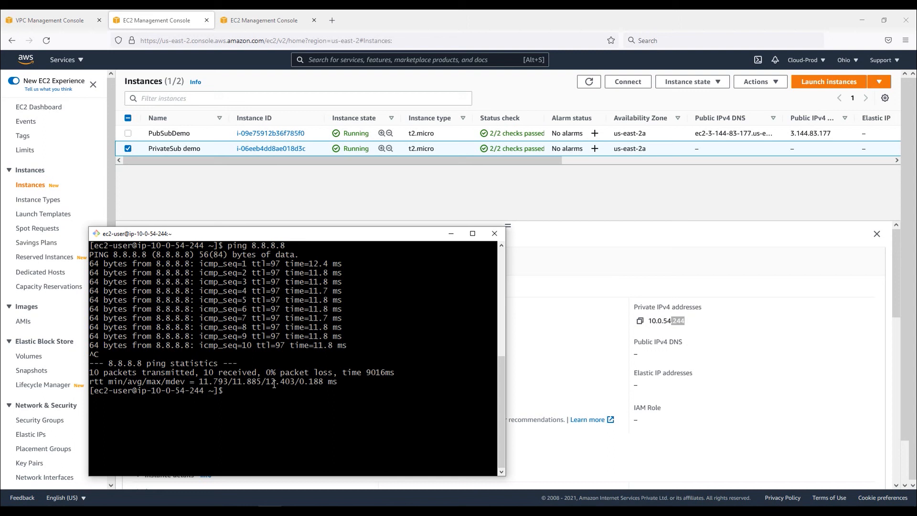
left_click_drag(355, 241, 413, 221)
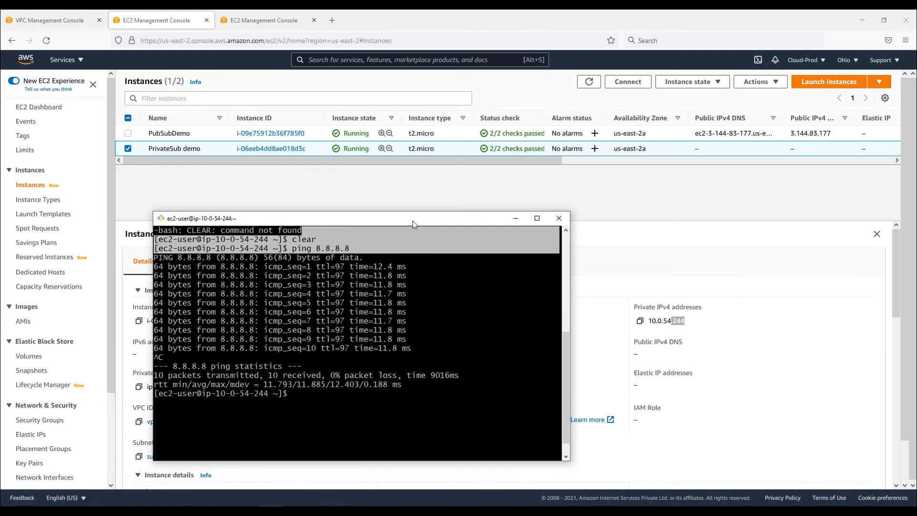
left_click(410, 307)
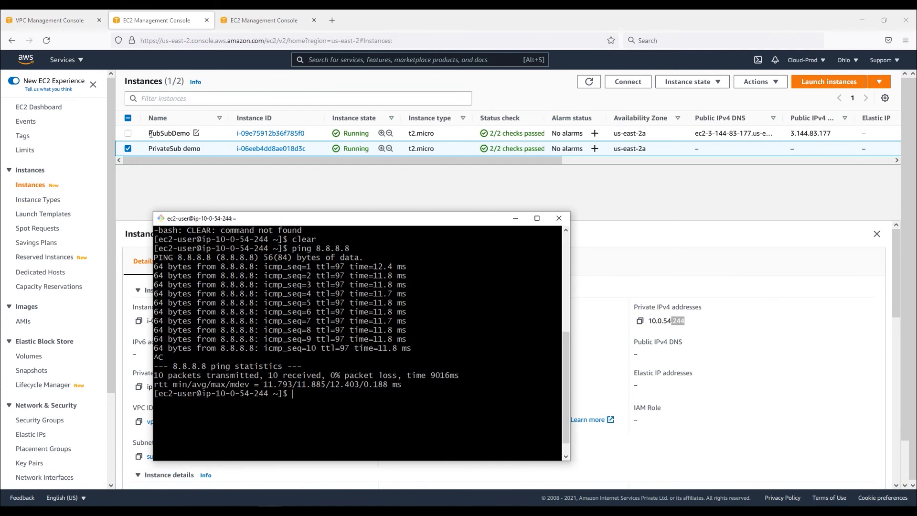